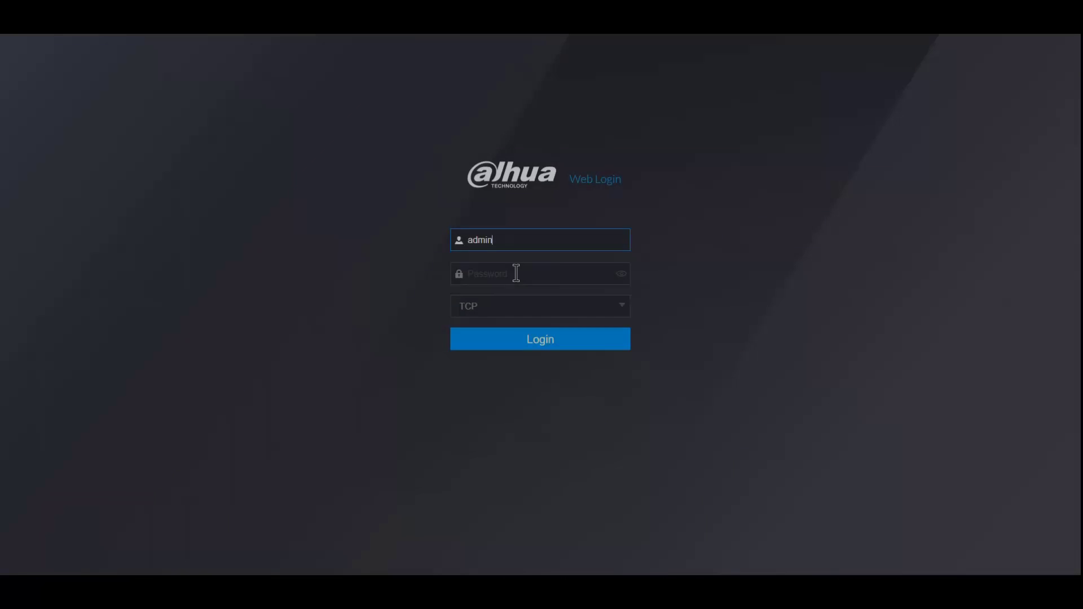
Step: Log in to the recorder with its password and bring up the SETTING categories
{"action": "left_click", "coordinate": [516, 274]}
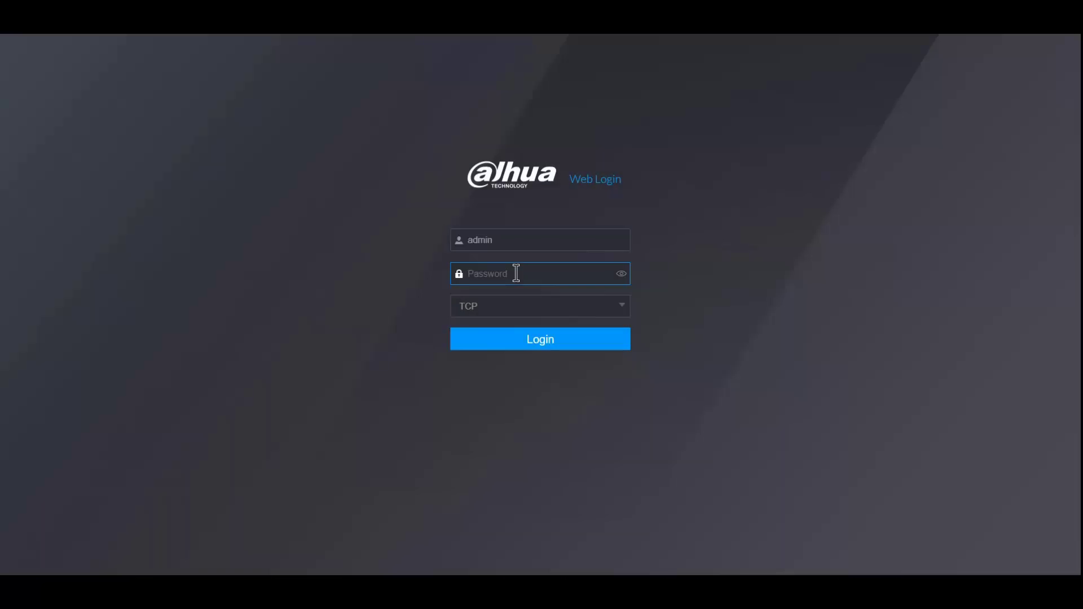
{"action": "type", "text": "••••••••"}
{"action": "key", "text": "Return"}
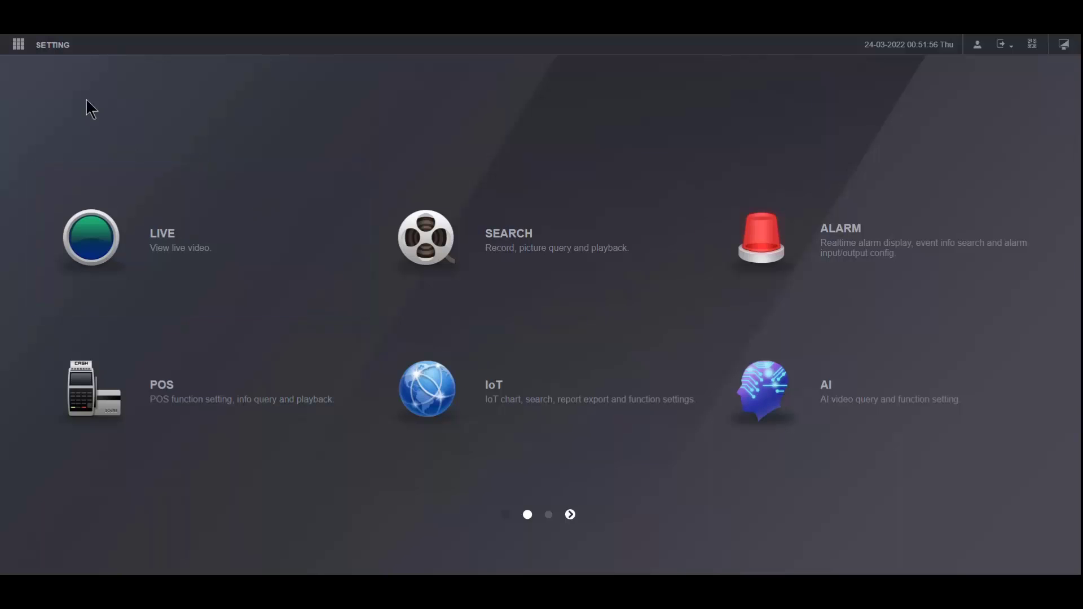
{"action": "left_click", "coordinate": [19, 46]}
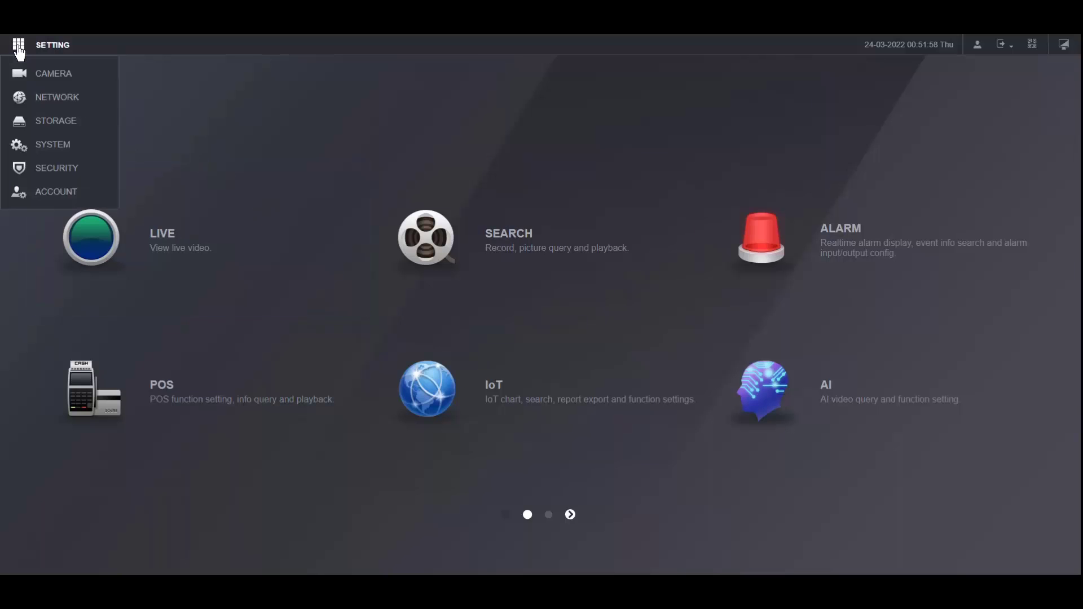
Step: Review the Network Port and P2P pages, then return to TCP/IP with NIC1 at 192.168.1.20
{"action": "left_click", "coordinate": [68, 106]}
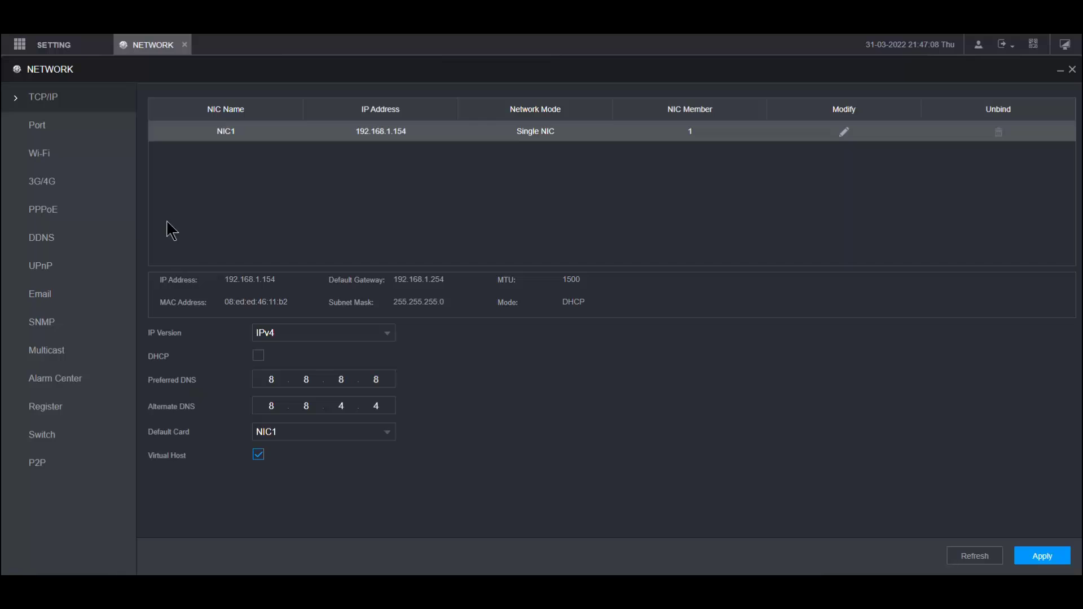
{"action": "left_click", "coordinate": [37, 125]}
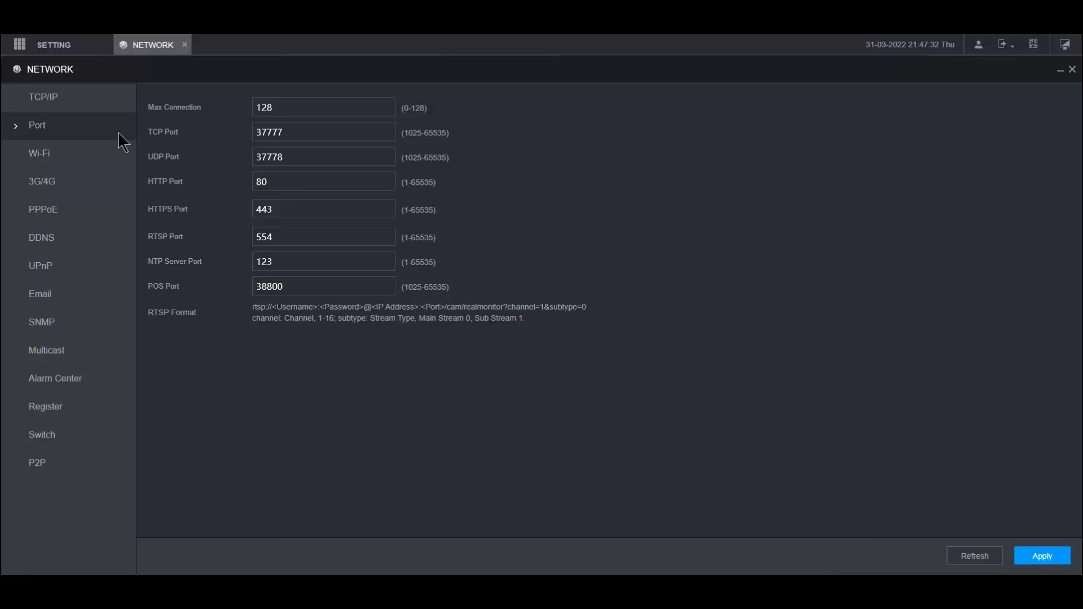
{"action": "left_click", "coordinate": [76, 96]}
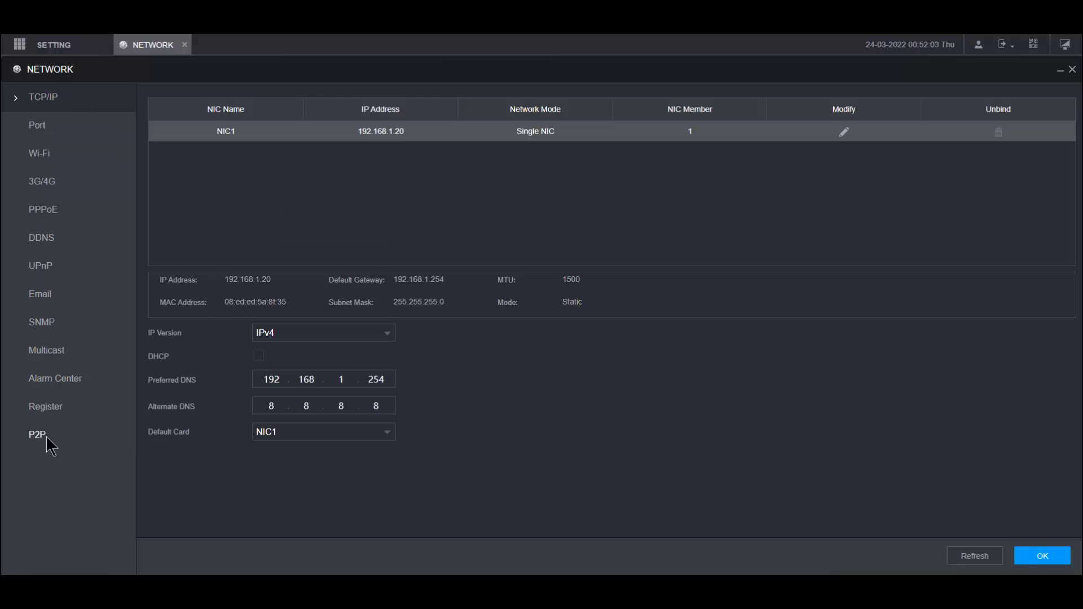
{"action": "left_click", "coordinate": [38, 435]}
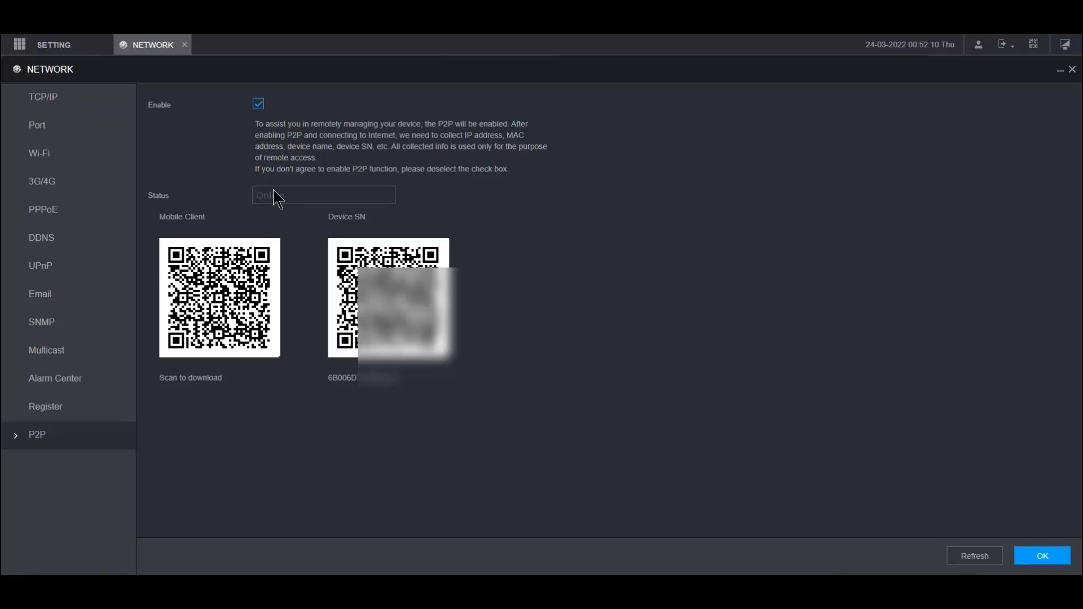
{"action": "left_click", "coordinate": [55, 111]}
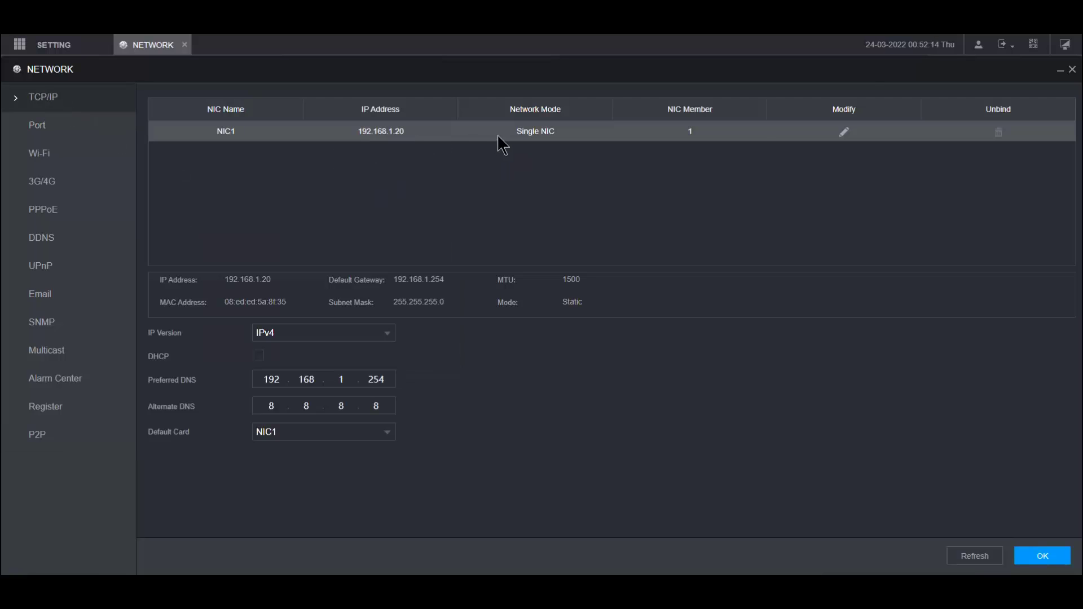
Step: Confirm NIC1 stays Static at 192.168.1.20 and close the NETWORK settings
{"action": "left_click", "coordinate": [845, 140]}
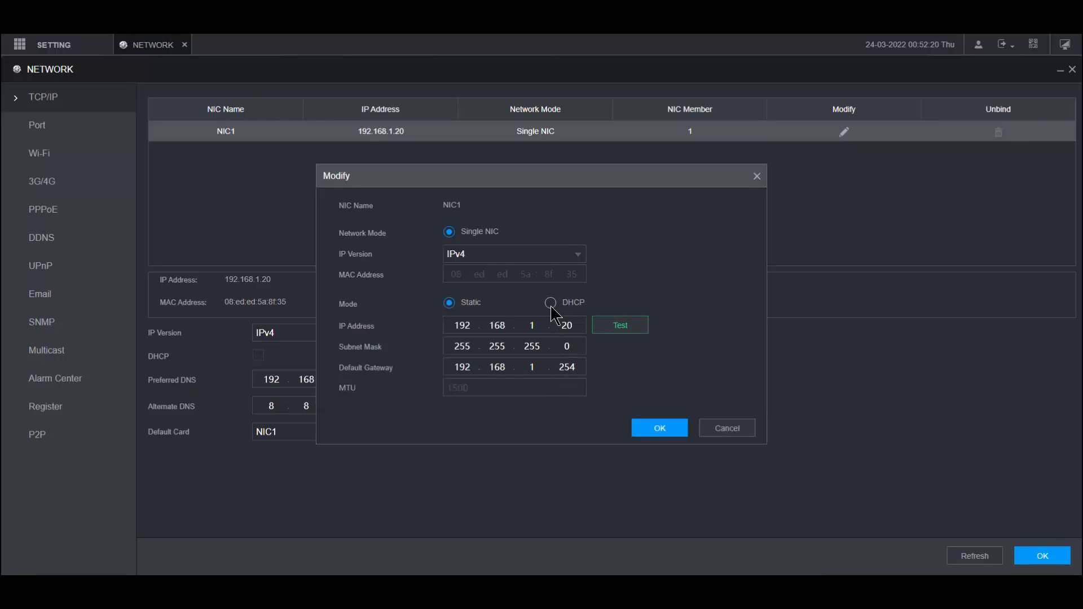
{"action": "left_click", "coordinate": [680, 434]}
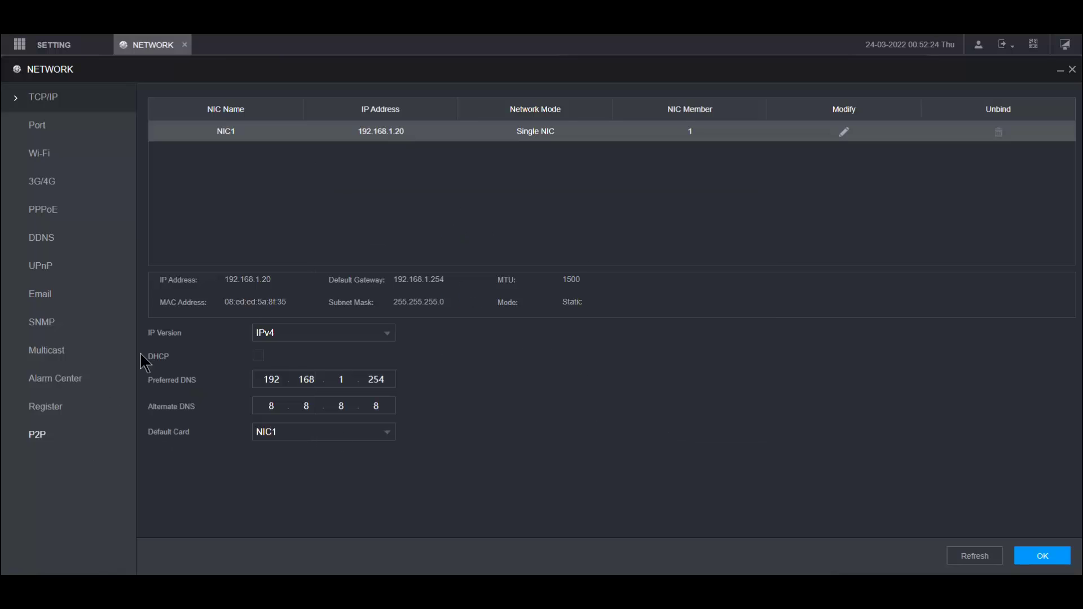
{"action": "left_click", "coordinate": [185, 45]}
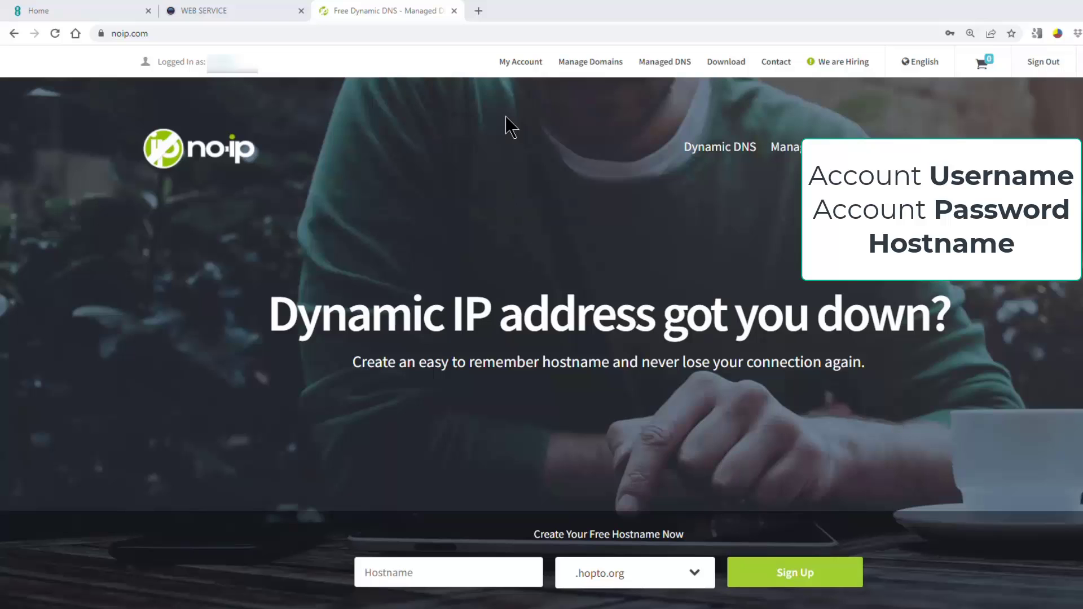
Step: Use Quick Add to create hostname myxvr on the dvrcam.info domain
{"action": "left_click", "coordinate": [526, 72]}
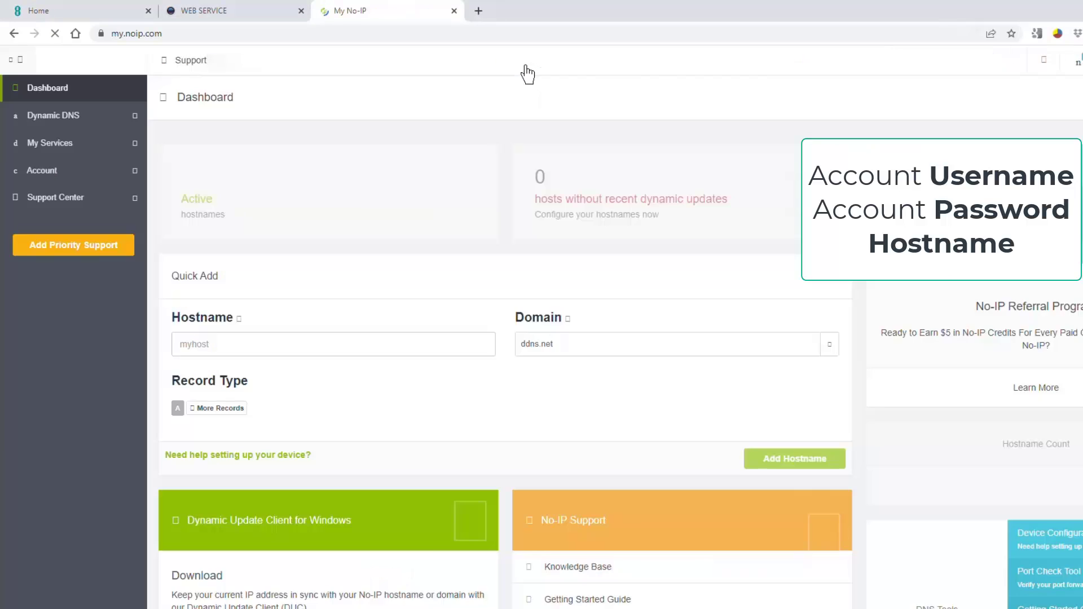
{"action": "left_click", "coordinate": [324, 345]}
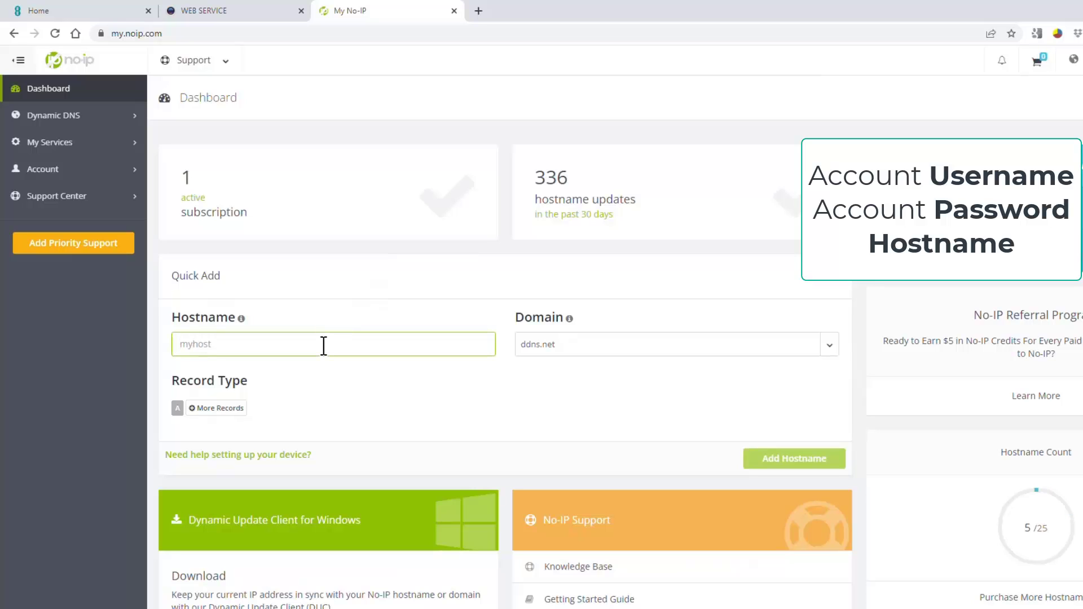
{"action": "left_click", "coordinate": [619, 351]}
{"action": "scroll", "coordinate": [666, 531], "scroll_direction": "down", "scroll_amount": 7}
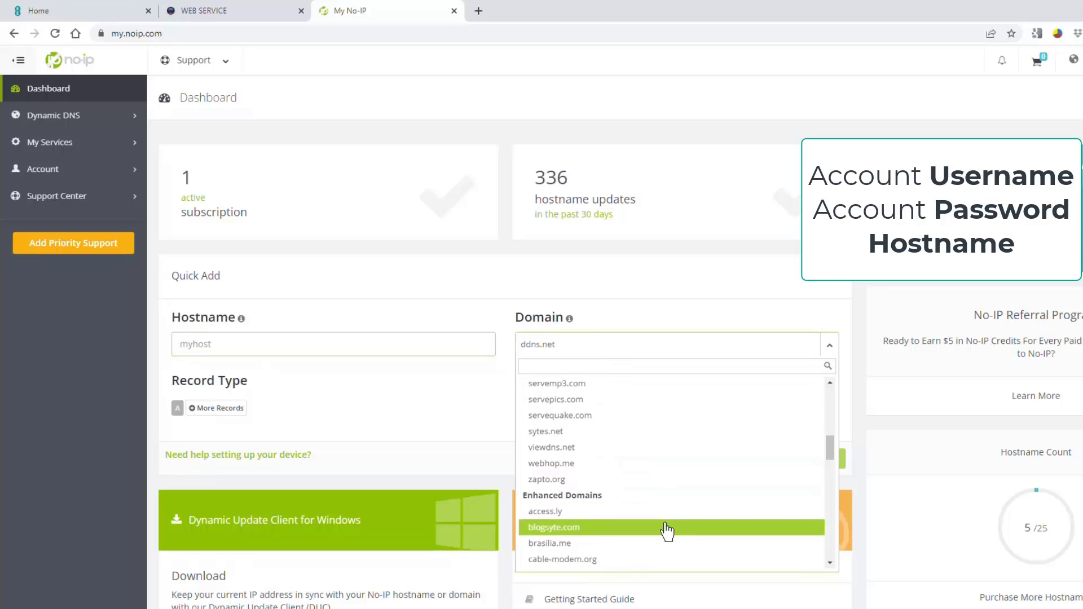
{"action": "scroll", "coordinate": [667, 531], "scroll_direction": "down", "scroll_amount": 3}
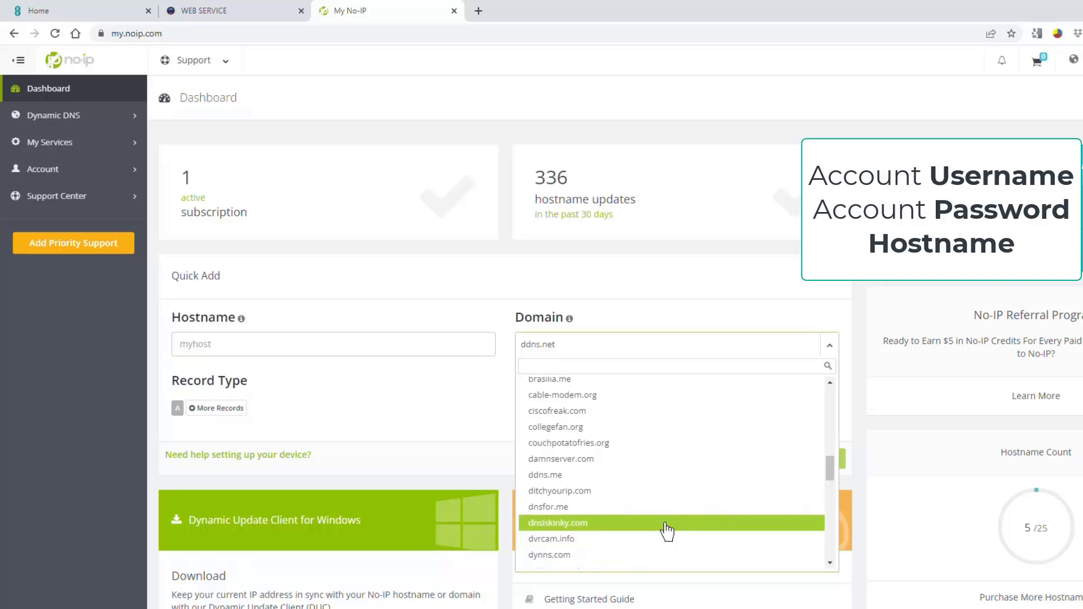
{"action": "scroll", "coordinate": [668, 530], "scroll_direction": "down", "scroll_amount": 3}
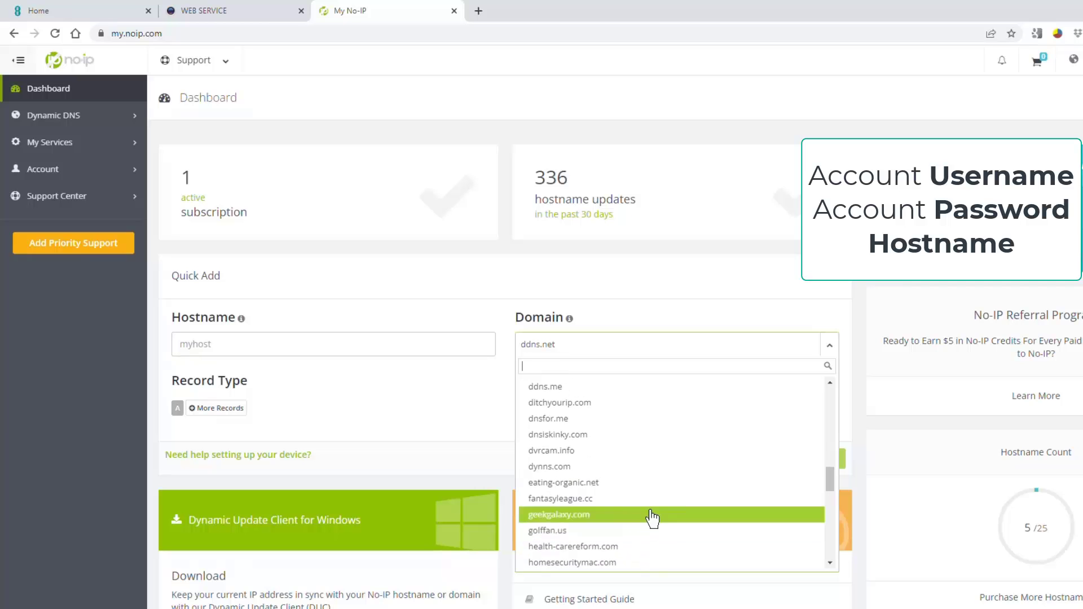
{"action": "left_click", "coordinate": [603, 455]}
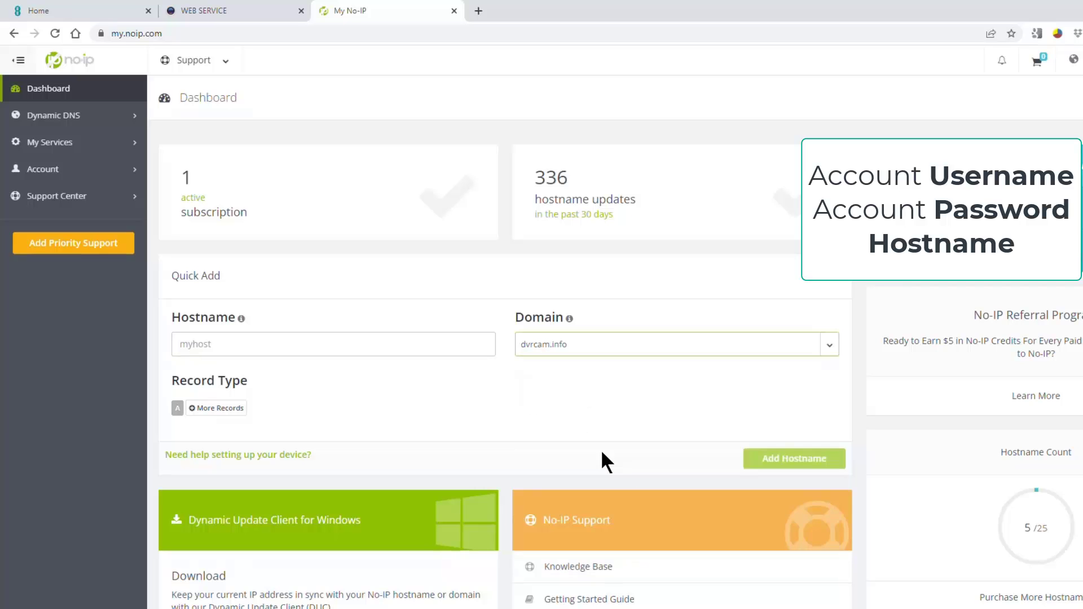
{"action": "left_click", "coordinate": [407, 346]}
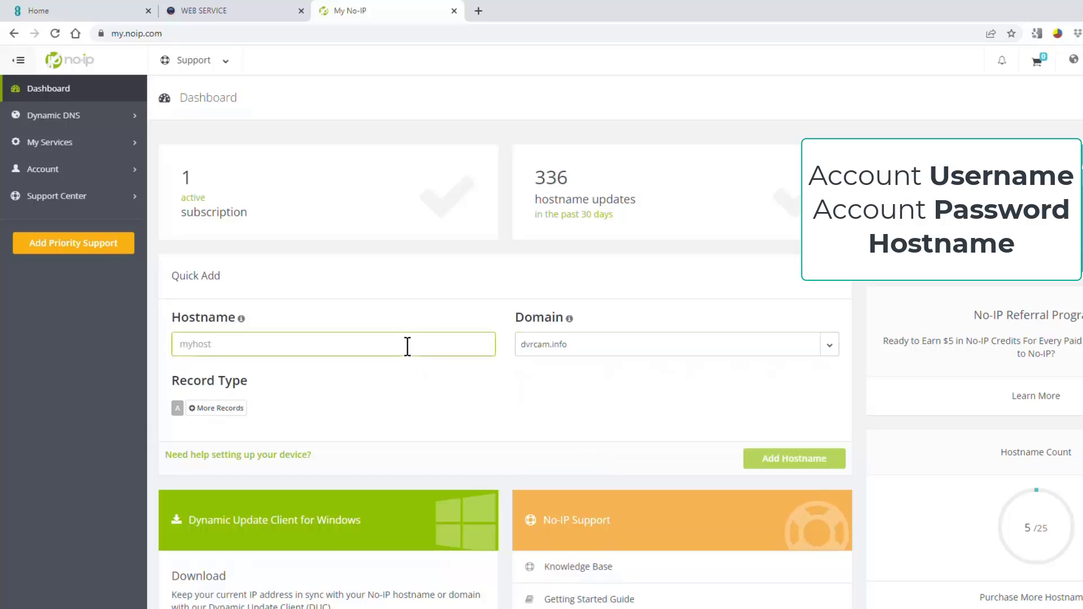
{"action": "type", "text": "my"}
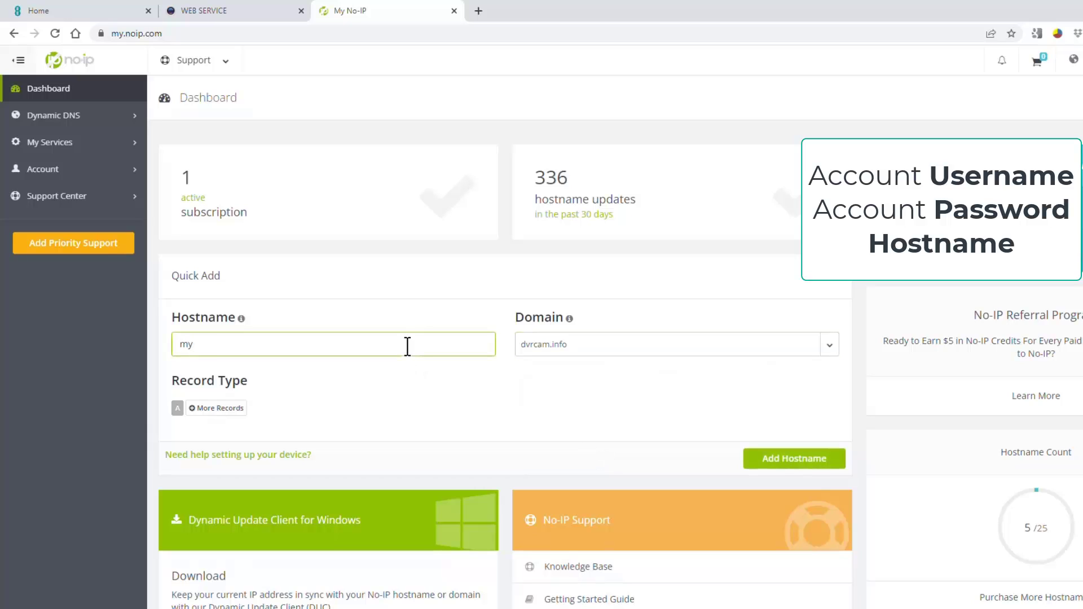
{"action": "type", "text": "xvr"}
{"action": "left_click", "coordinate": [756, 458]}
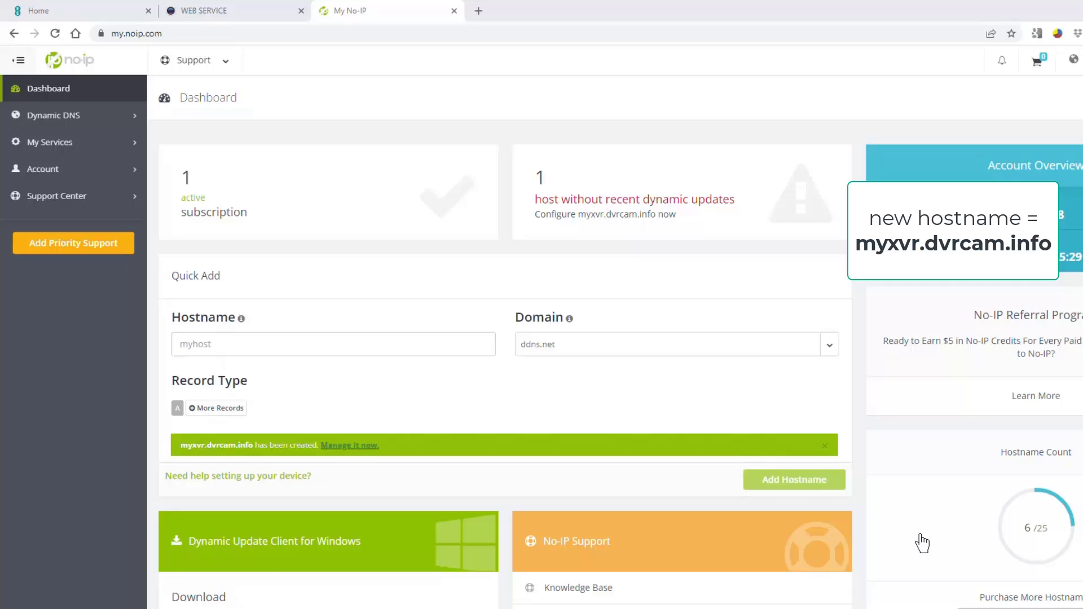
{"action": "key", "text": "super+r"}
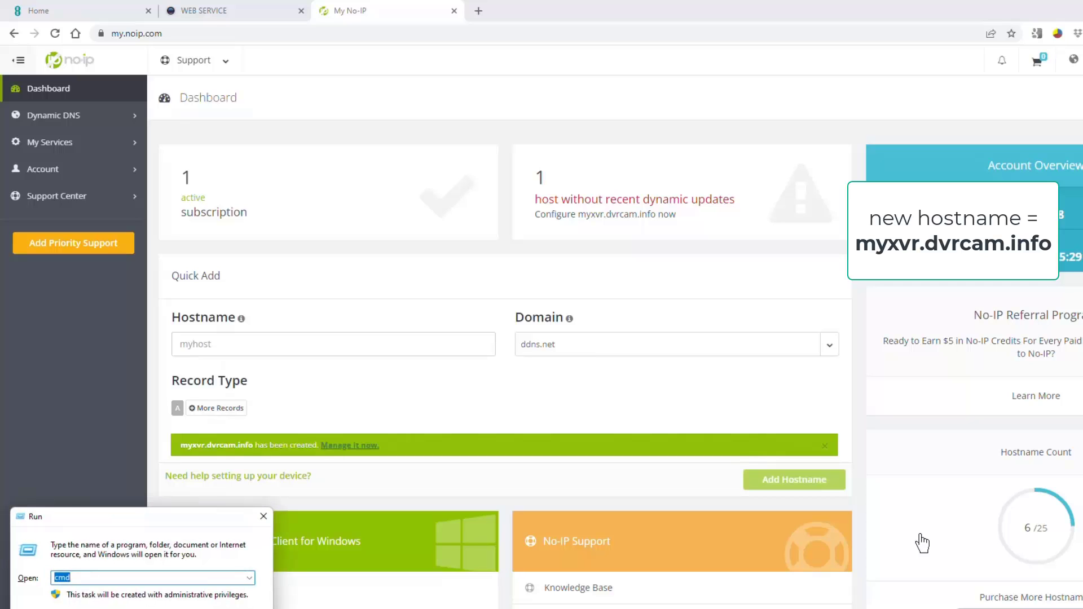
{"action": "key", "text": "Return"}
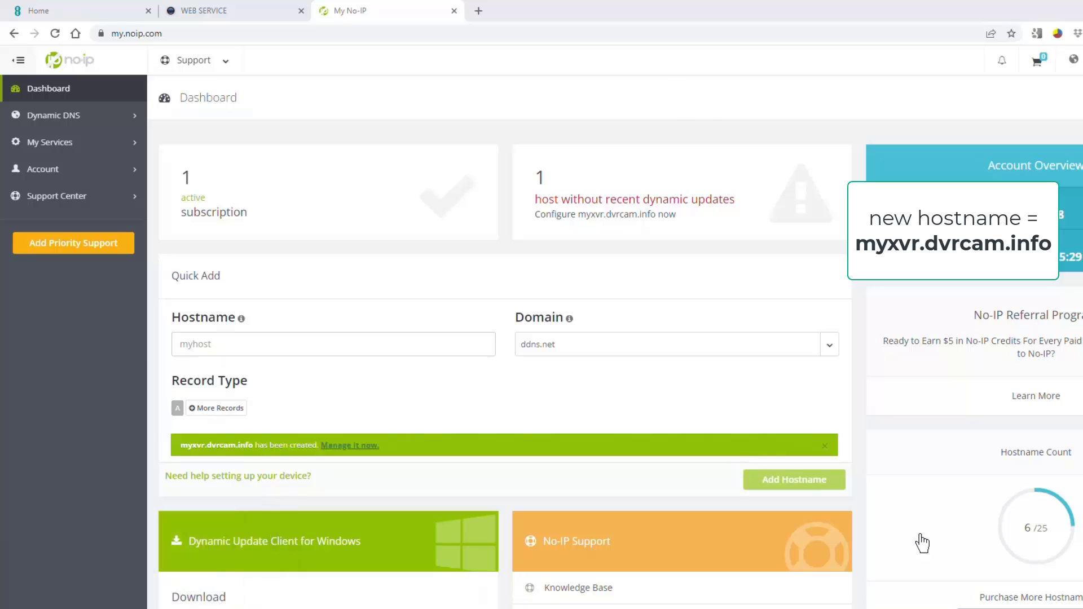
{"action": "type", "text": "ip"}
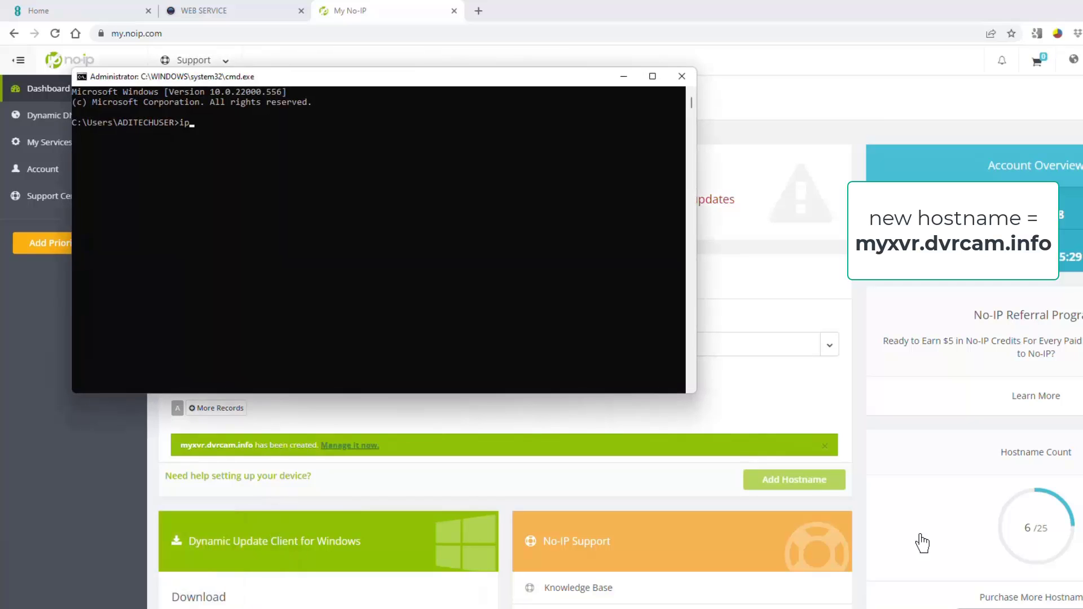
{"action": "type", "text": "config"}
{"action": "key", "text": "Return"}
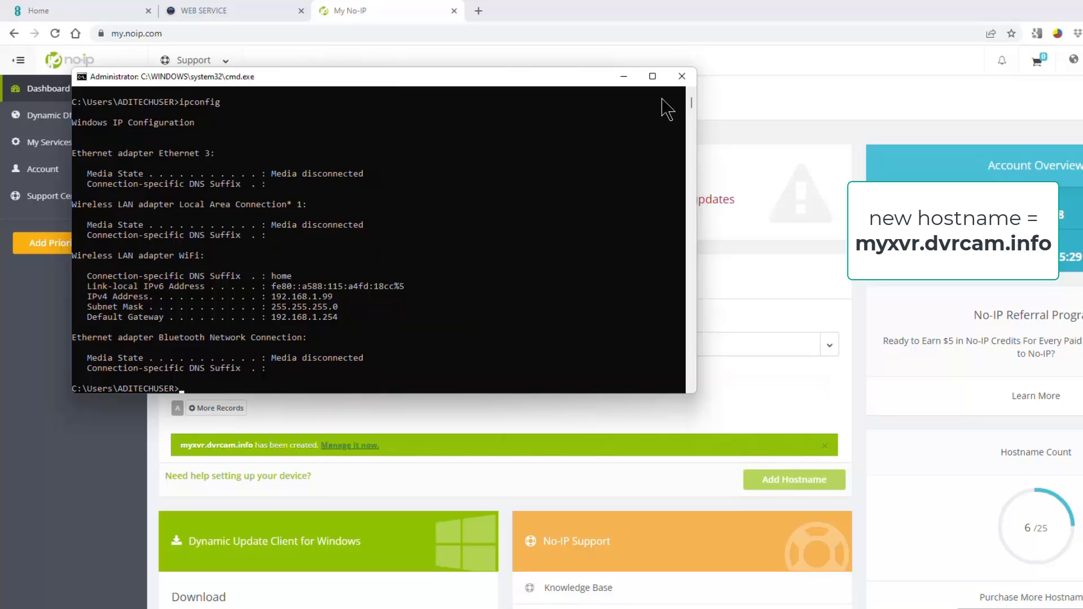
{"action": "left_click", "coordinate": [682, 77]}
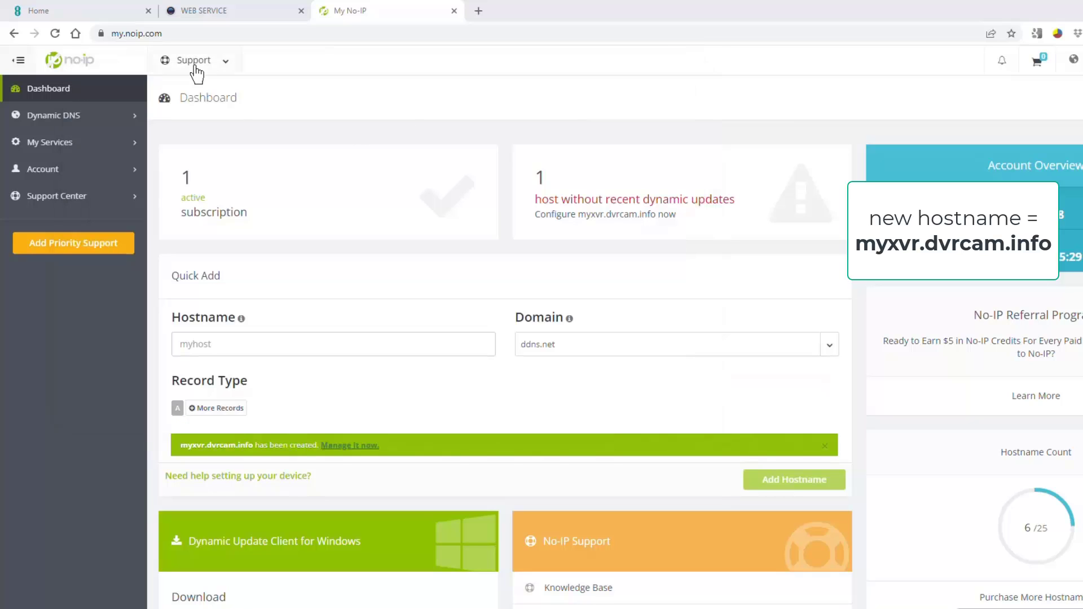
Step: Turn on Broadband Dynamic DNS with NoIP and host myxvr.dvrcam.info, then save
{"action": "left_click", "coordinate": [38, 10]}
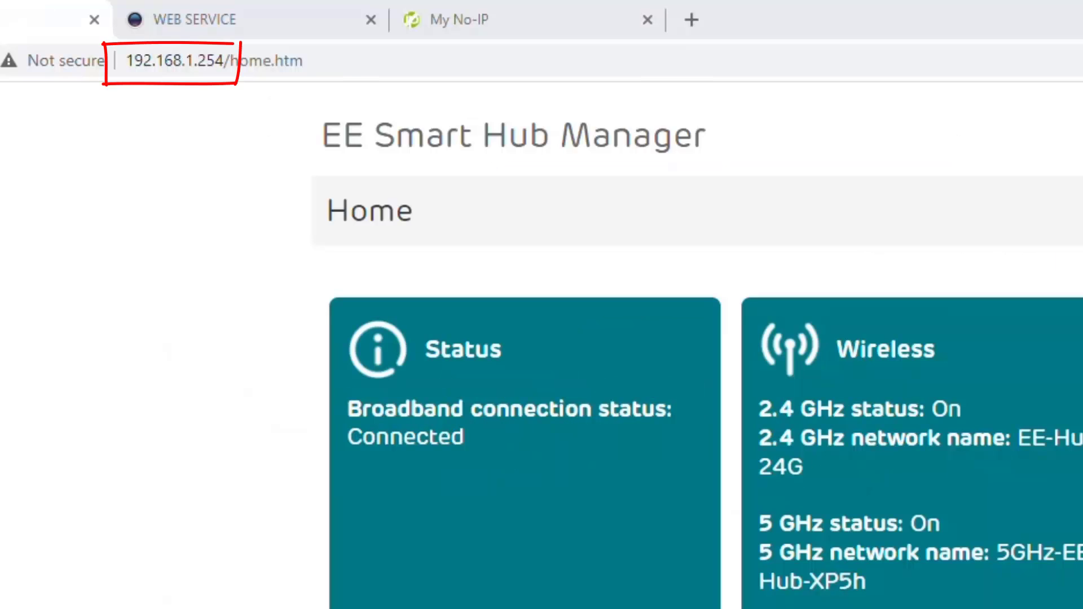
{"action": "left_click", "coordinate": [764, 490]}
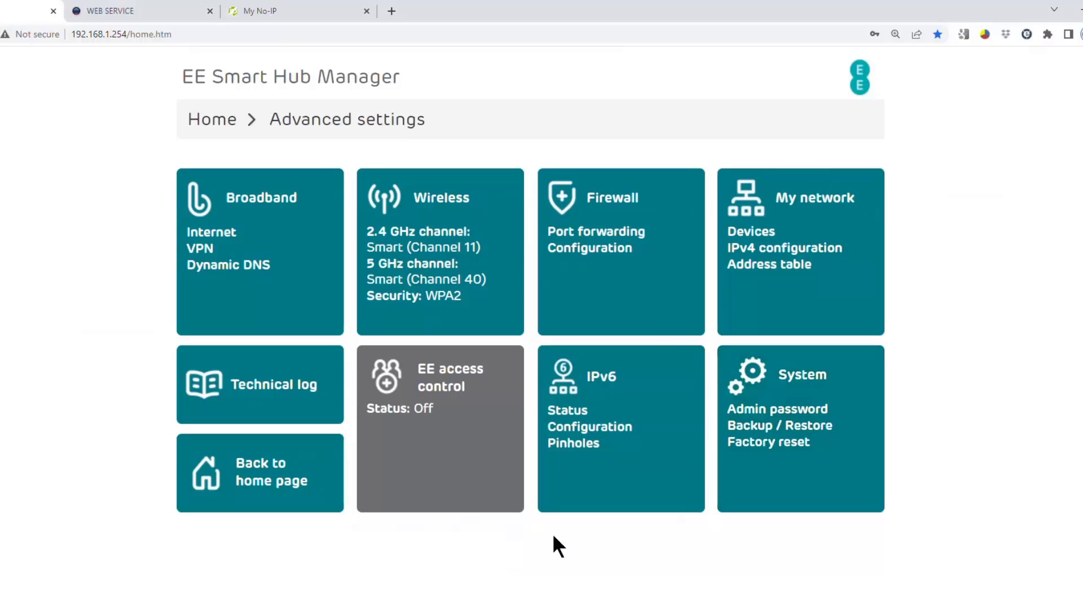
{"action": "left_click", "coordinate": [272, 276]}
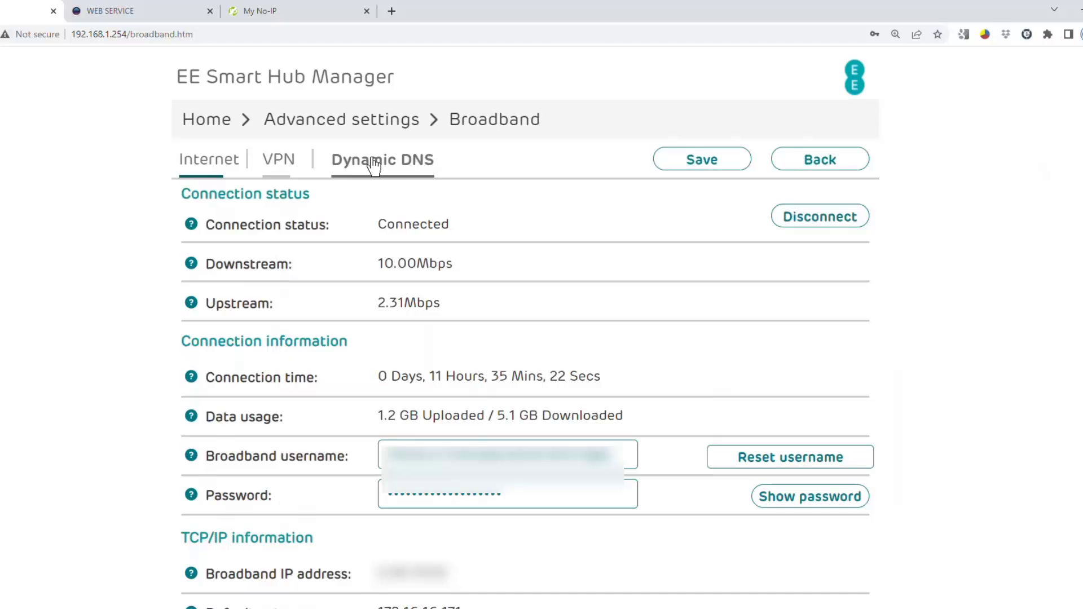
{"action": "left_click", "coordinate": [374, 166]}
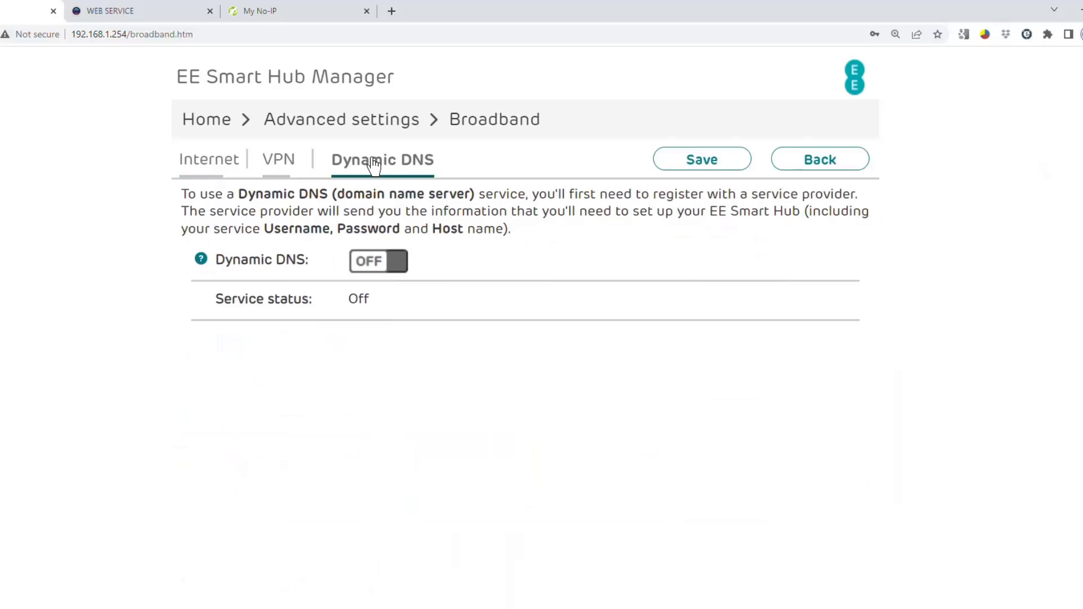
{"action": "left_click", "coordinate": [377, 261]}
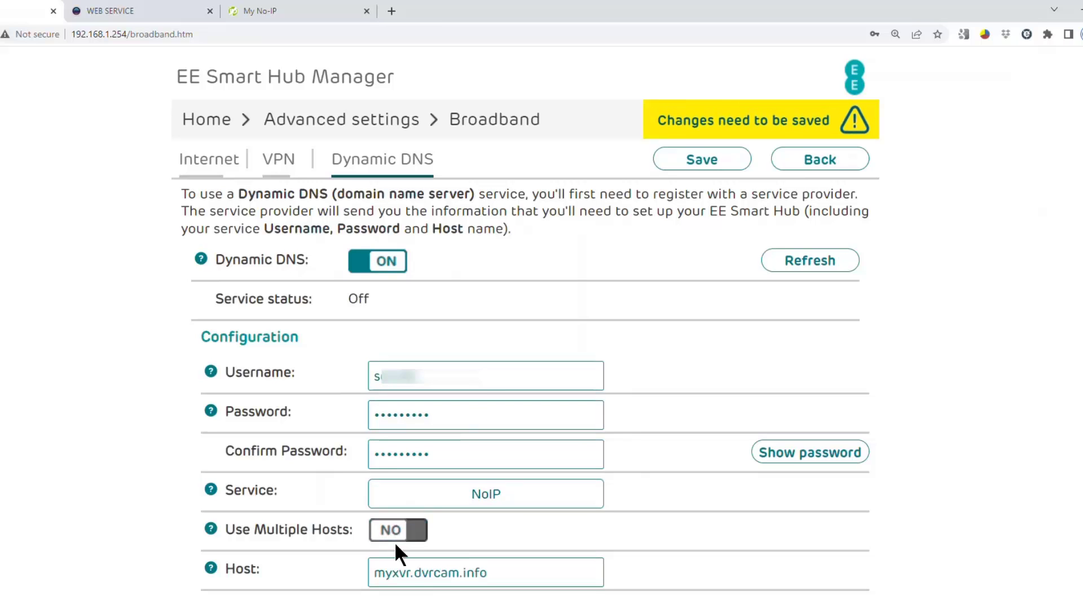
{"action": "left_click", "coordinate": [393, 573]}
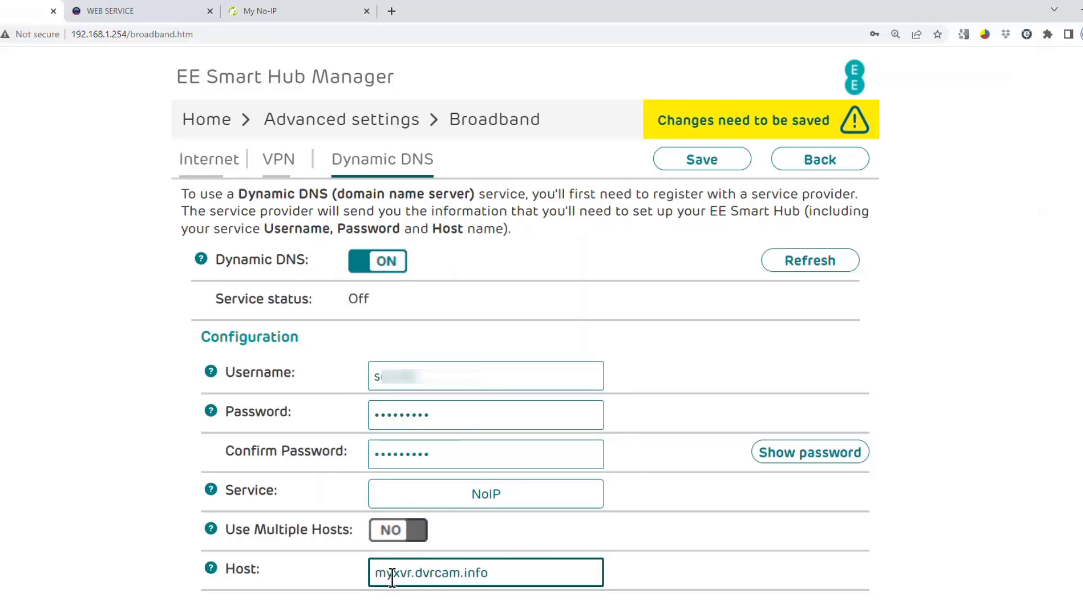
{"action": "double_click", "coordinate": [527, 573]}
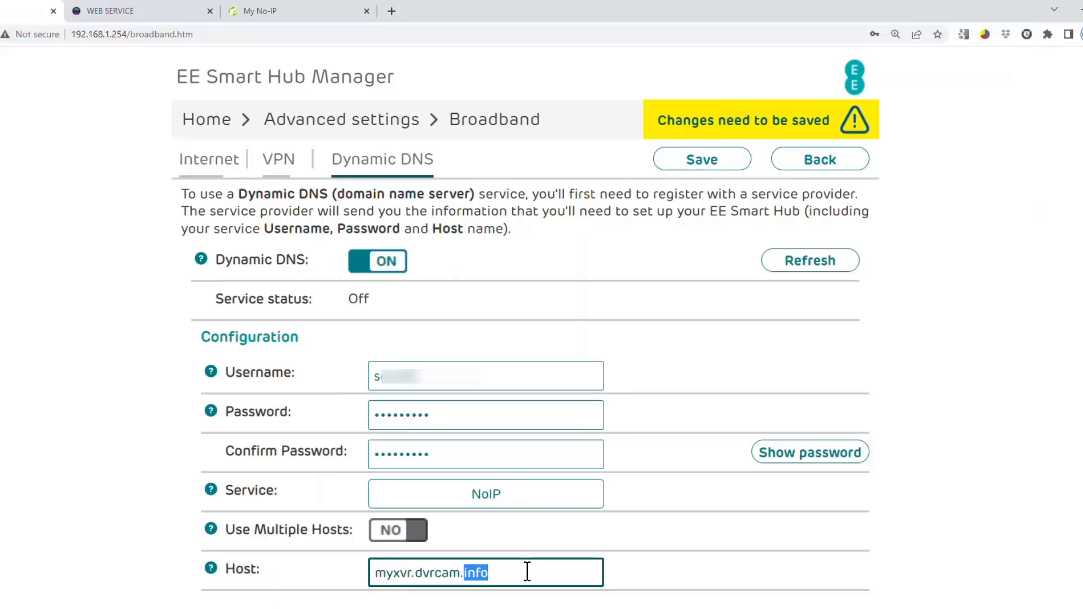
{"action": "triple_click", "coordinate": [528, 573]}
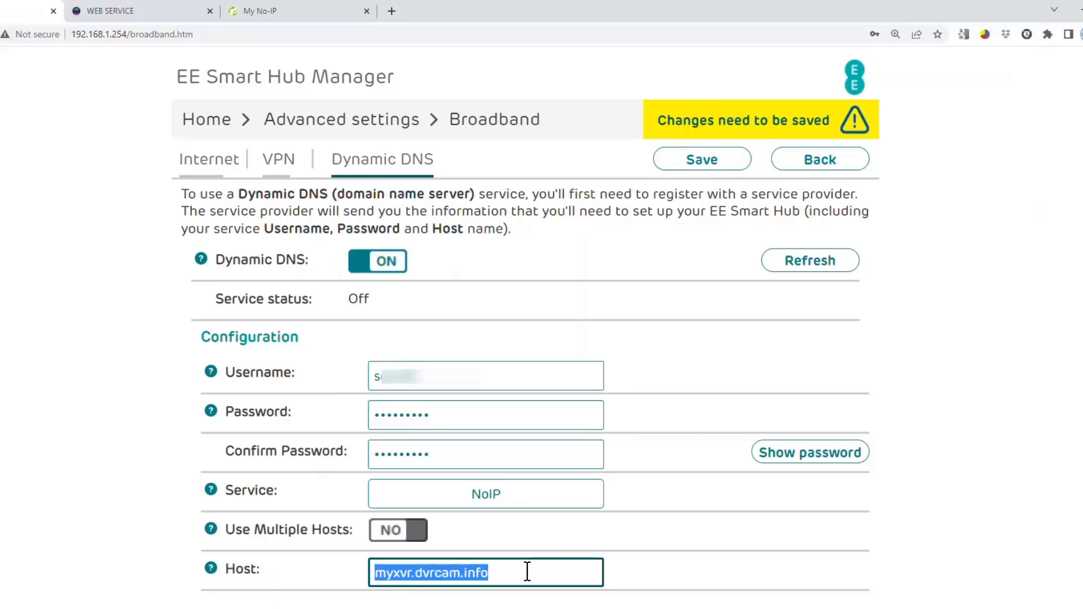
{"action": "left_click", "coordinate": [720, 168]}
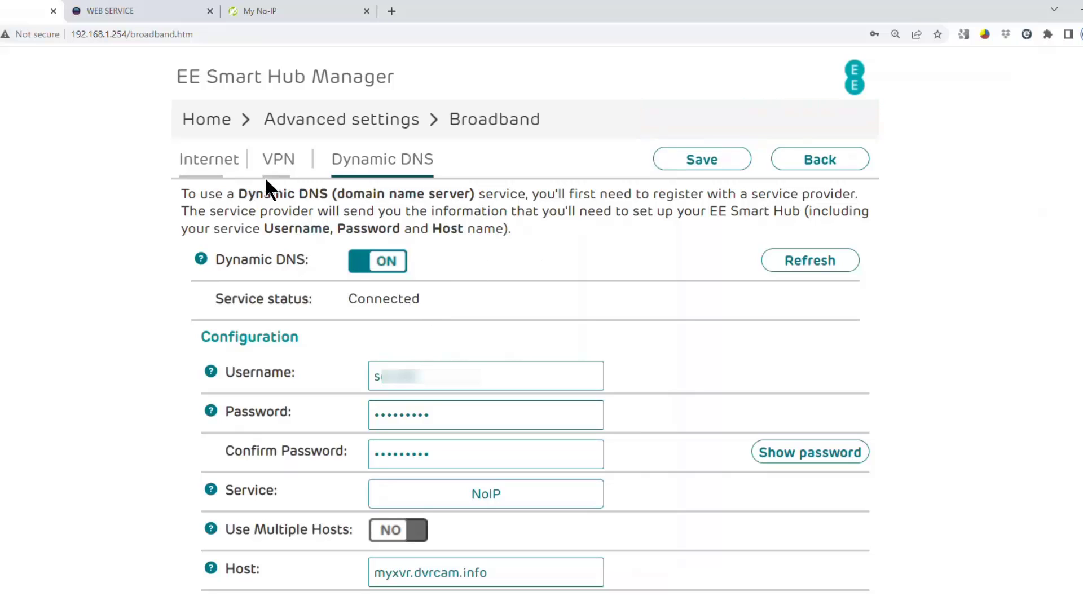
Step: Start a new Firewall port forwarding rule named p2pXVR
{"action": "left_click", "coordinate": [208, 121]}
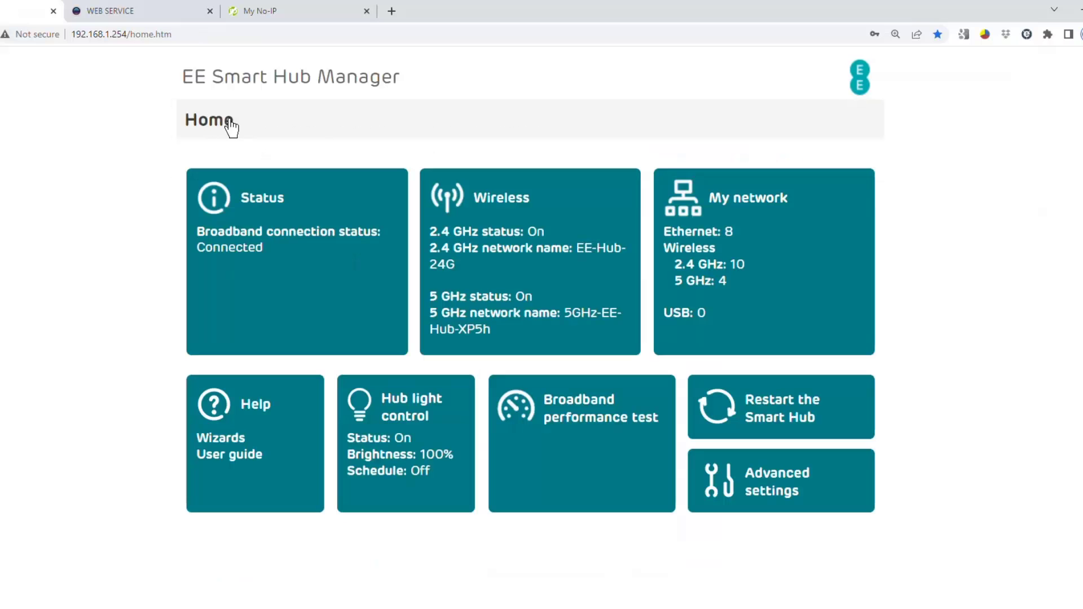
{"action": "left_click", "coordinate": [790, 495]}
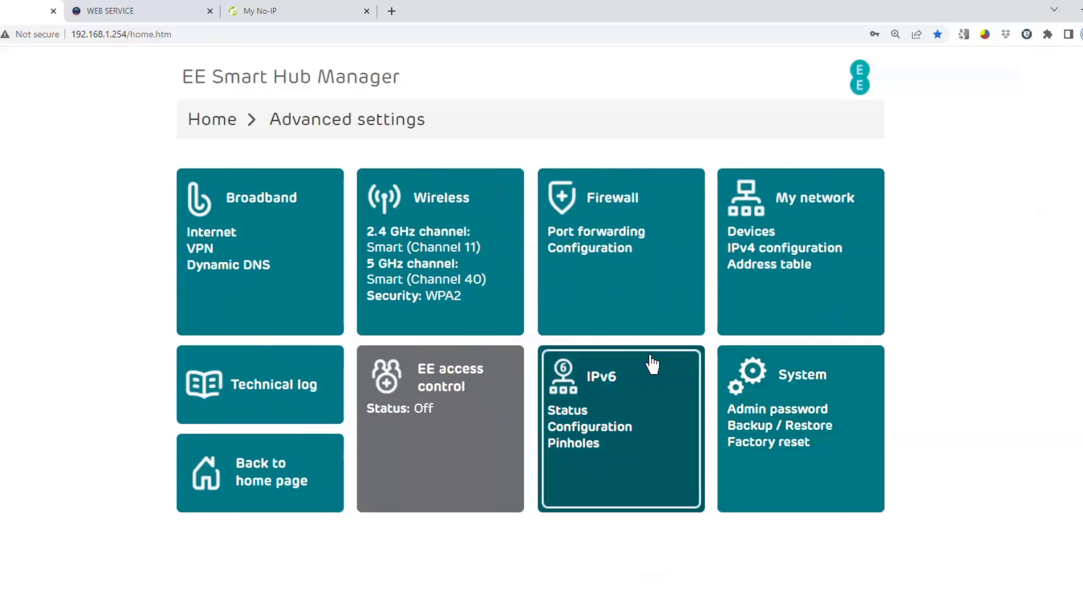
{"action": "left_click", "coordinate": [597, 256]}
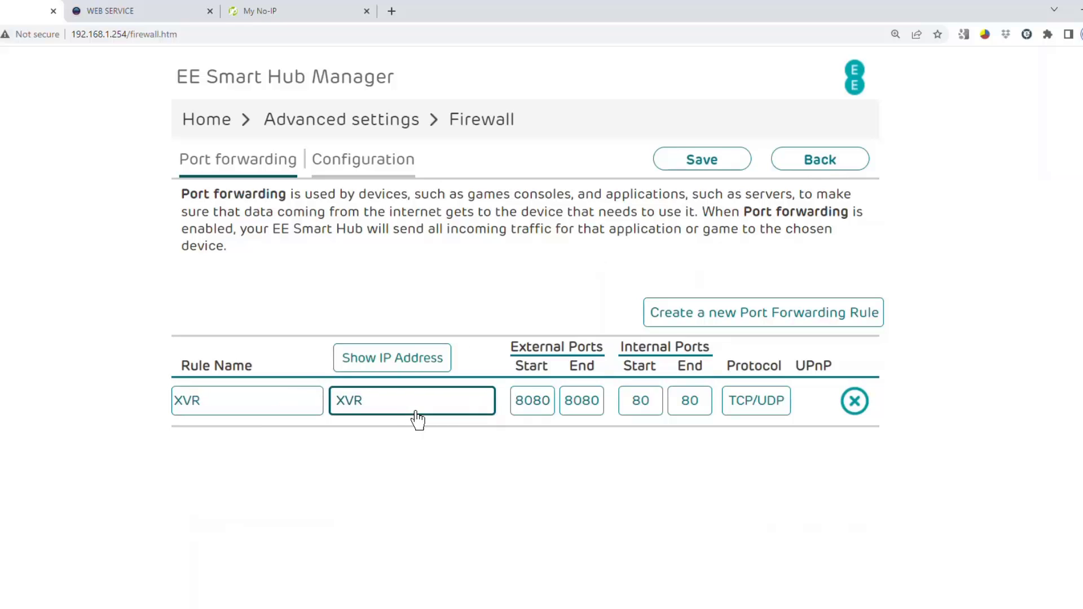
{"action": "left_click", "coordinate": [701, 321]}
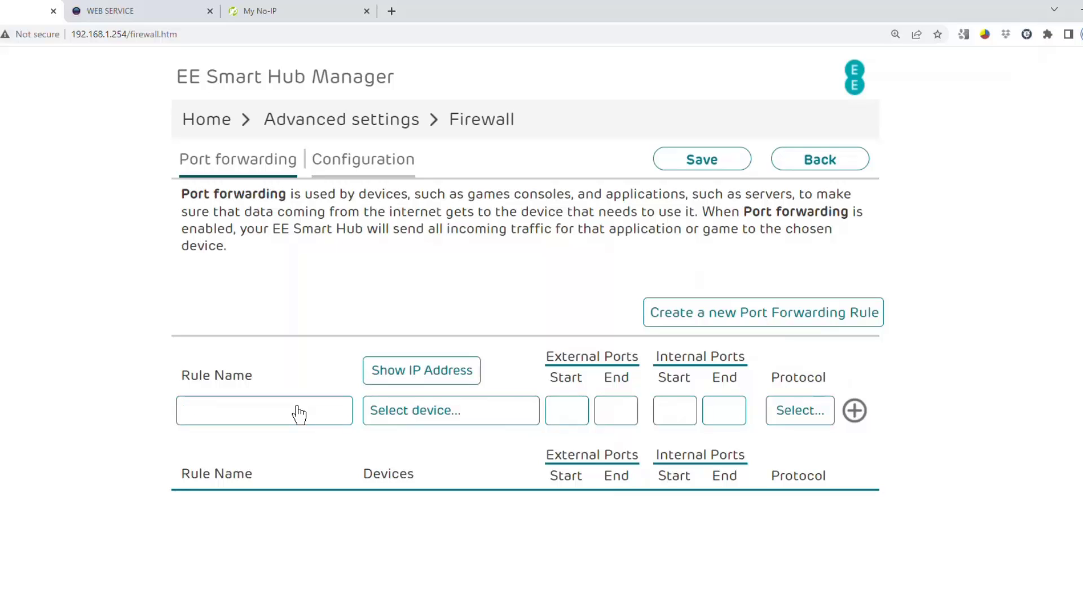
{"action": "type", "text": "p2pXVR"}
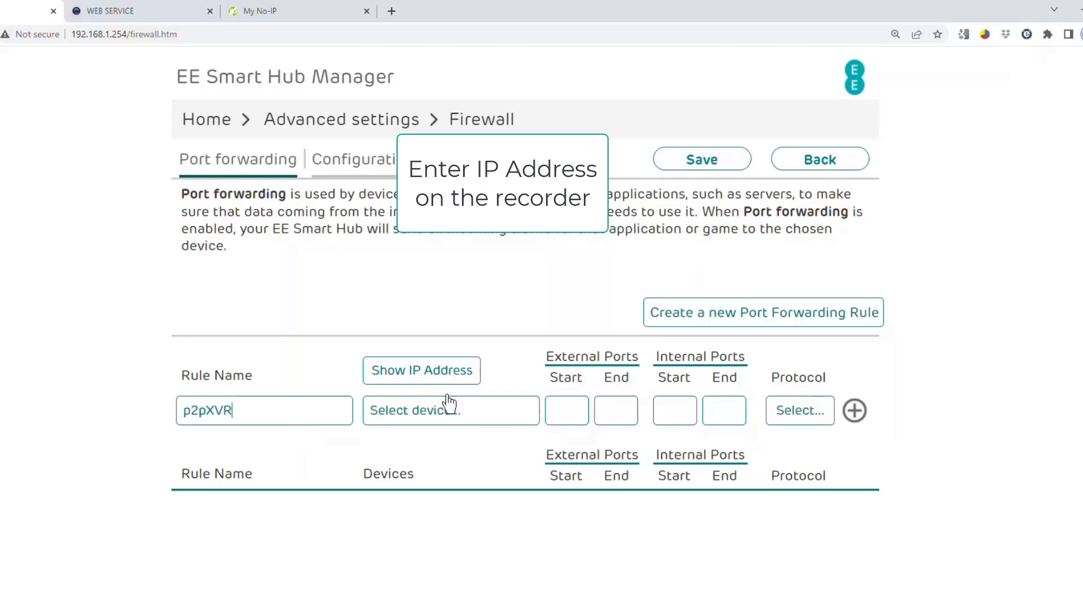
Step: Point the rule at the recorder's IP address 192.168.1.20
{"action": "left_click", "coordinate": [450, 372]}
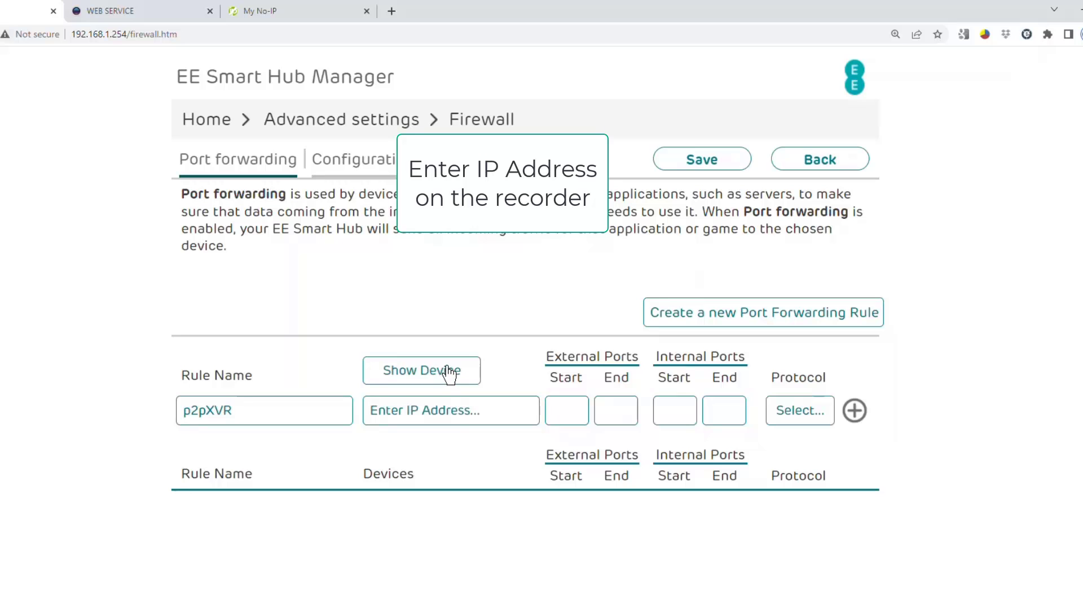
{"action": "left_click", "coordinate": [450, 413]}
{"action": "type", "text": "192.168."}
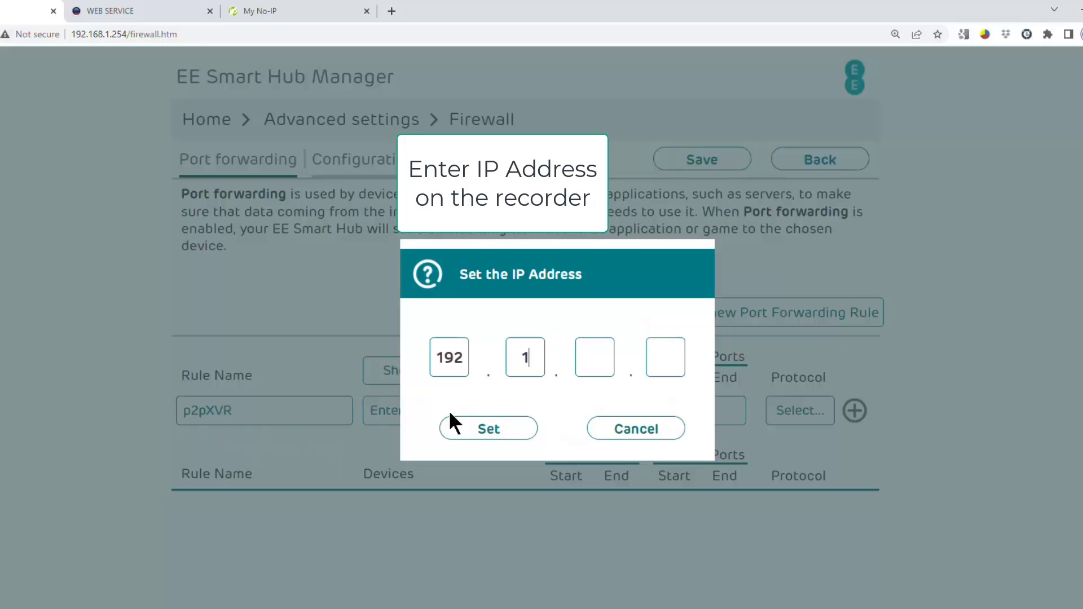
{"action": "type", "text": "1"}
{"action": "key", "text": "period"}
{"action": "type", "text": "20"}
{"action": "left_click", "coordinate": [460, 424]}
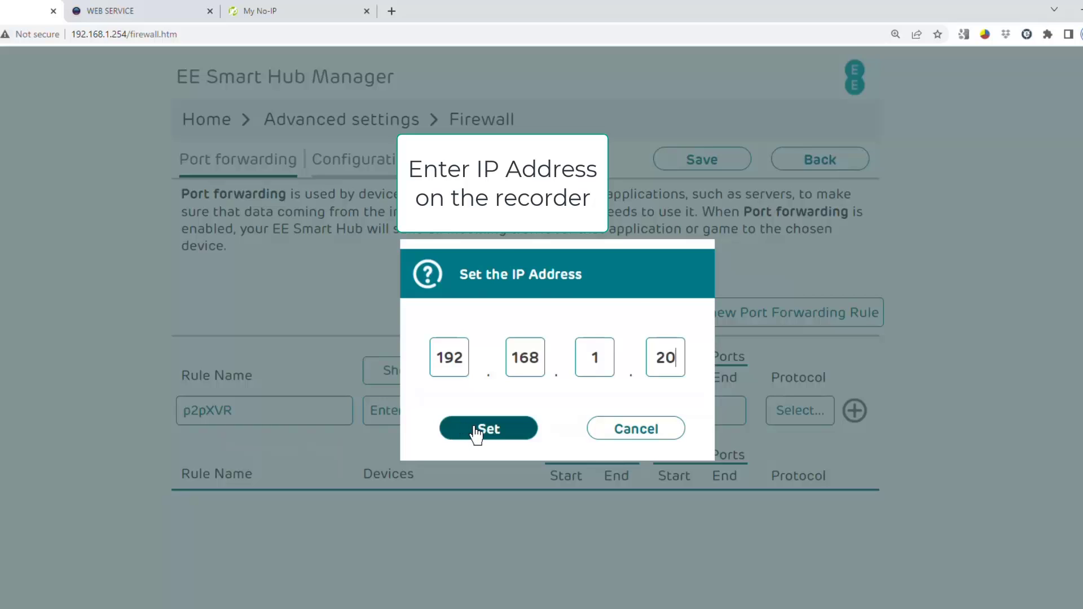
Step: Set the rule's external ports to 37777–37777 and protocol to TCP
{"action": "left_click", "coordinate": [567, 414]}
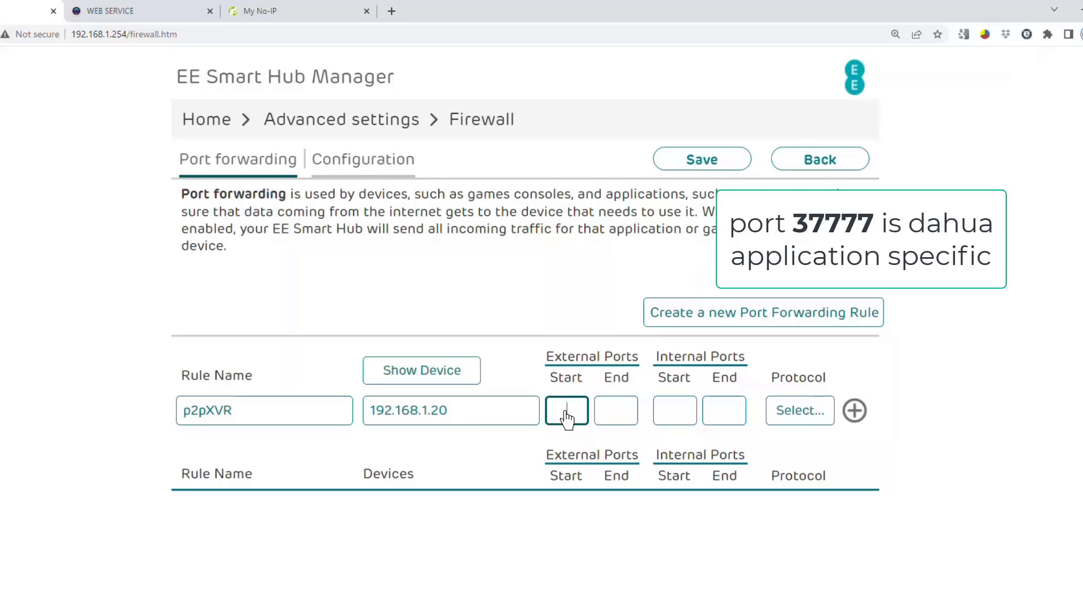
{"action": "type", "text": "37777"}
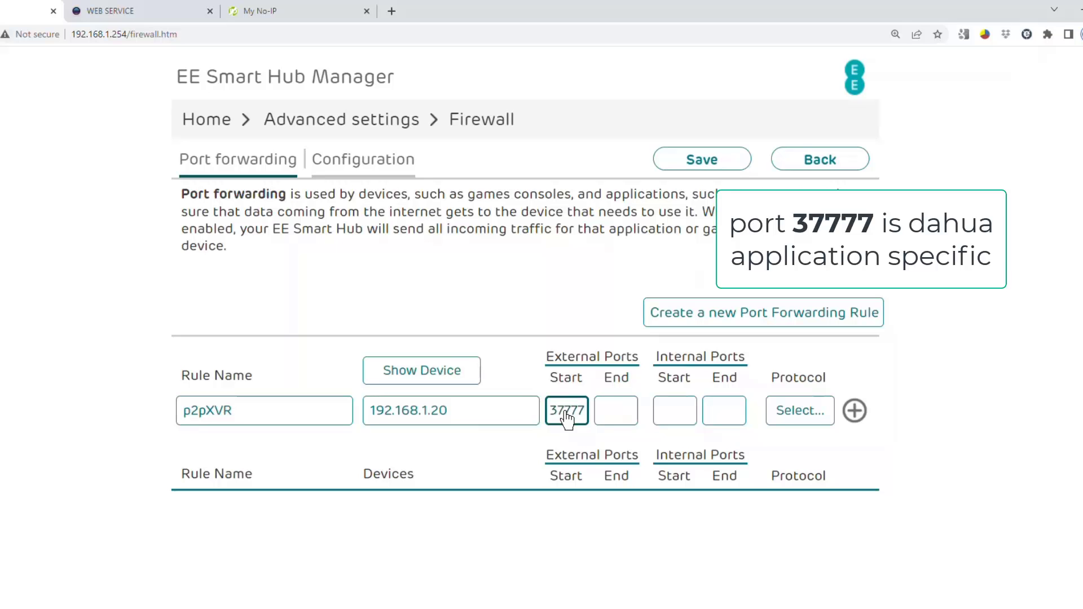
{"action": "key", "text": "Tab"}
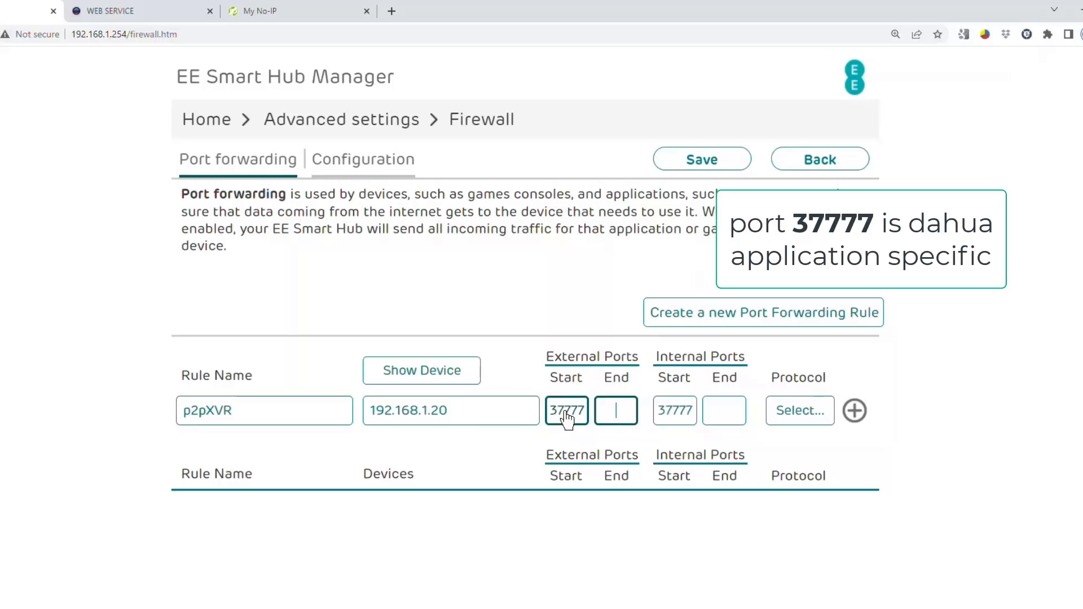
{"action": "type", "text": "37777"}
{"action": "key", "text": "Tab"}
{"action": "left_click", "coordinate": [792, 419]}
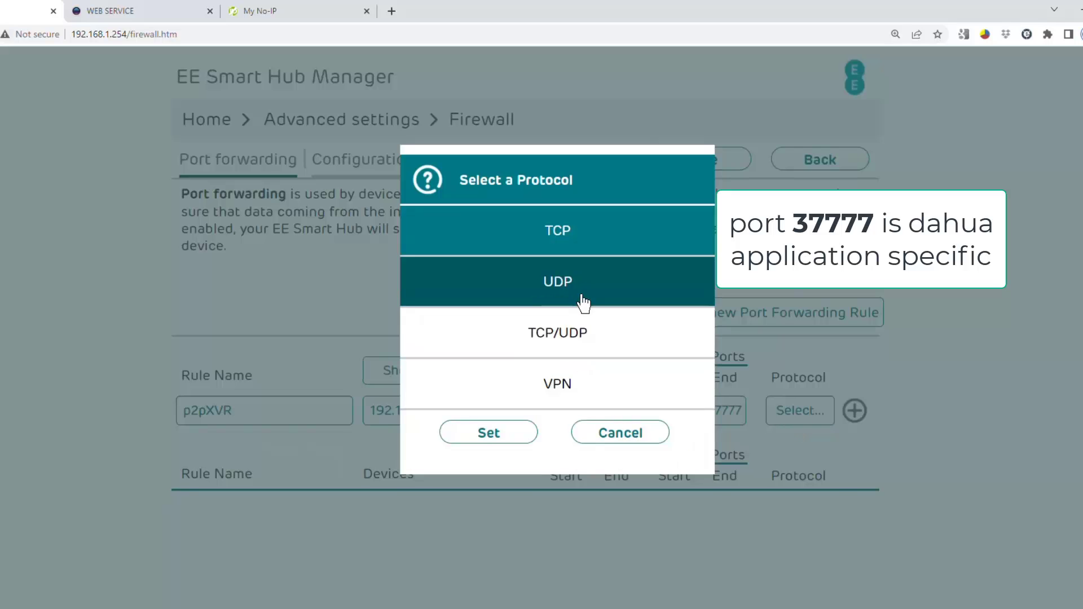
{"action": "left_click", "coordinate": [562, 247]}
{"action": "left_click", "coordinate": [500, 434]}
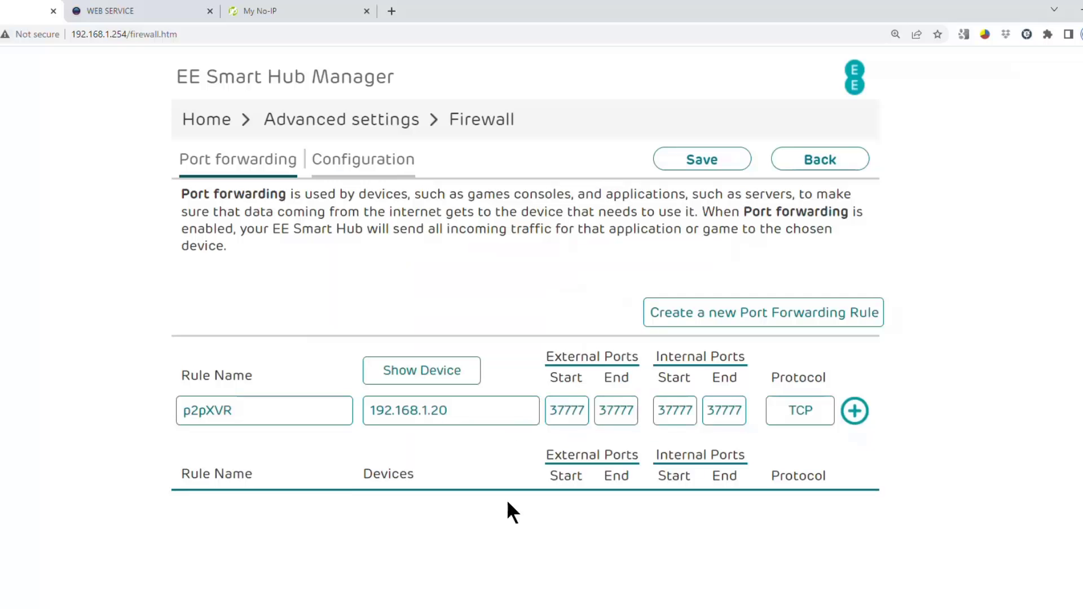
Step: Add the p2pXVR rule to the forwarding table and save the changes
{"action": "left_click", "coordinate": [856, 413]}
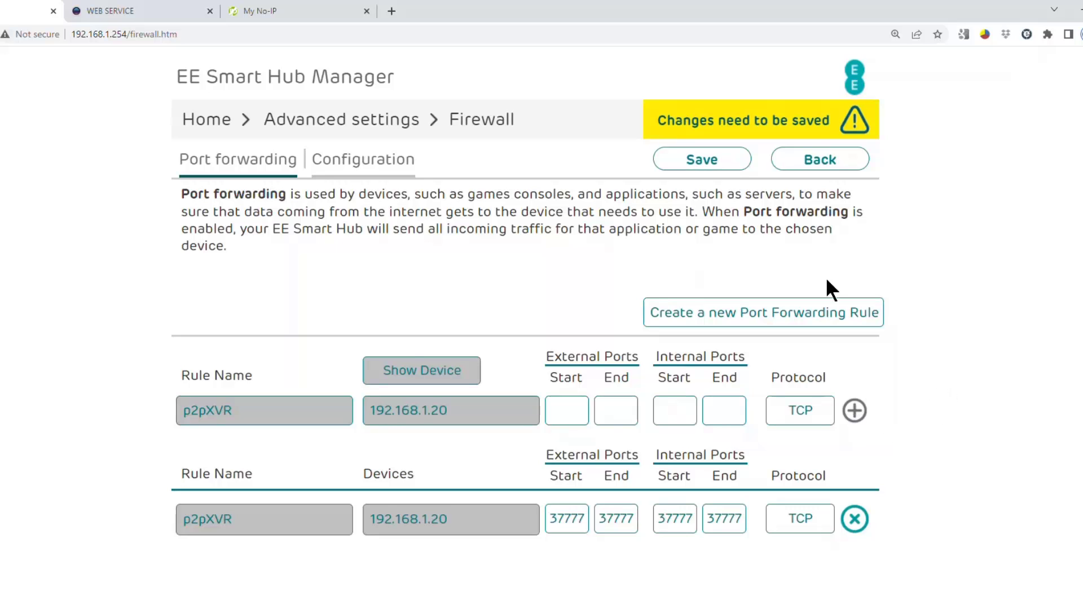
{"action": "left_click", "coordinate": [706, 161]}
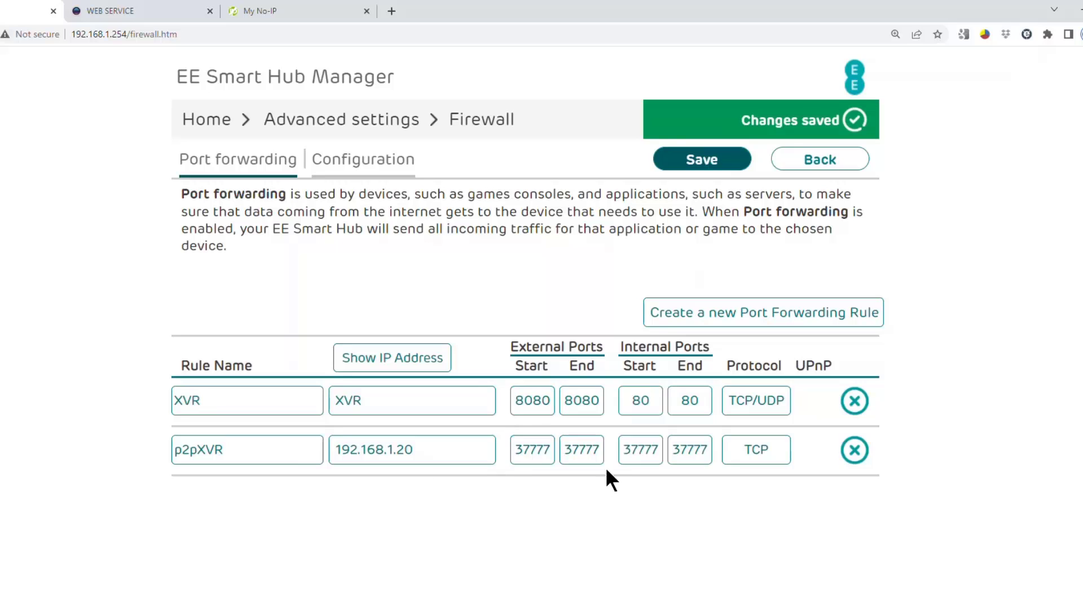
{"action": "left_click", "coordinate": [282, 459]}
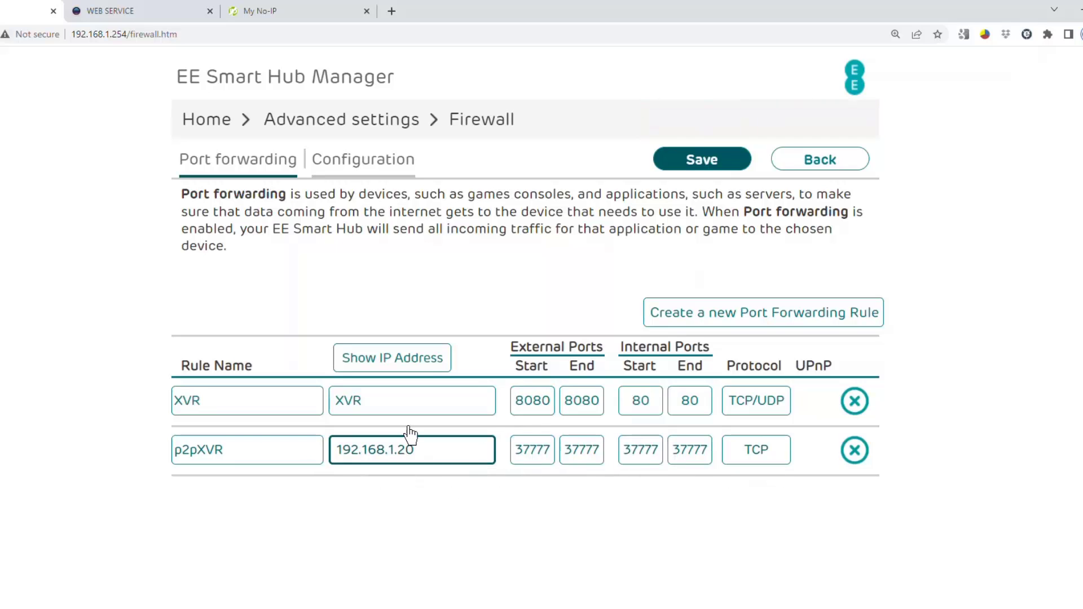
{"action": "left_click", "coordinate": [195, 120]}
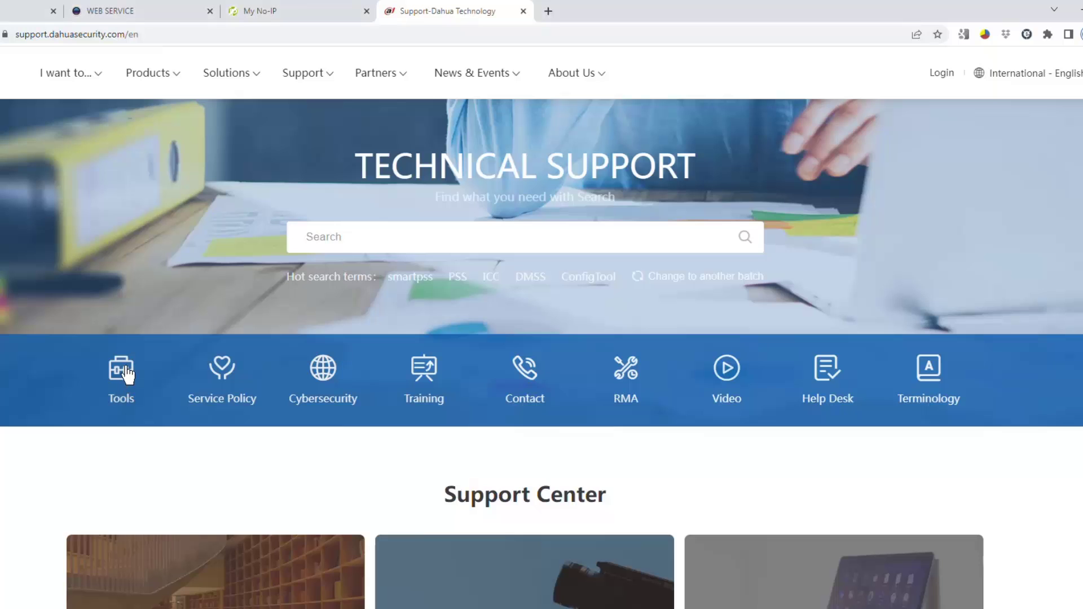
Step: Download ConfigTool from Desktop Tools and launch it to find the XVR at 192.168.1.20
{"action": "left_click", "coordinate": [127, 373]}
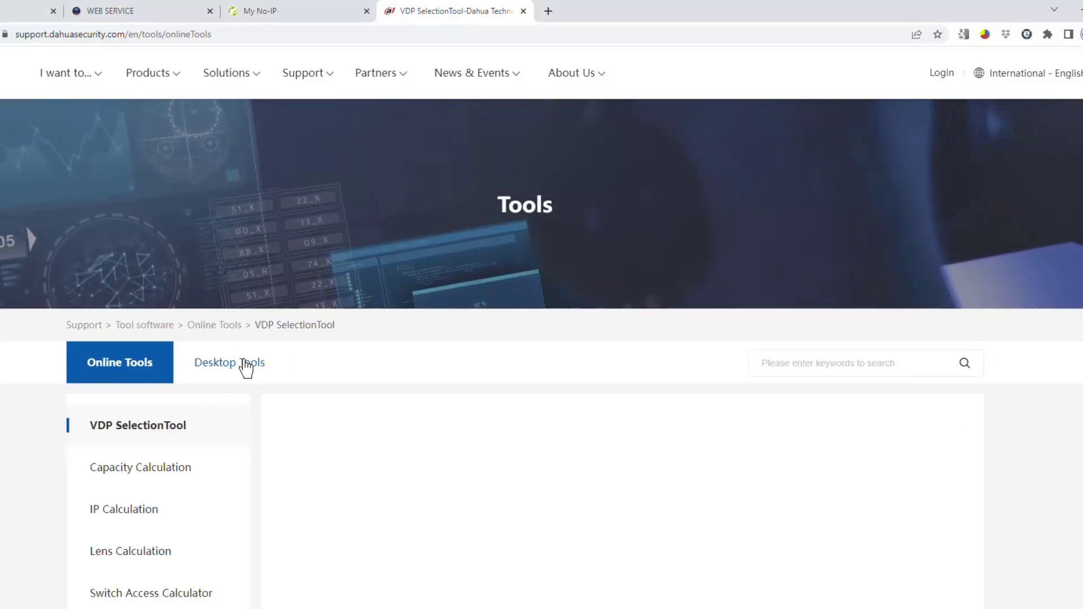
{"action": "left_click", "coordinate": [245, 367]}
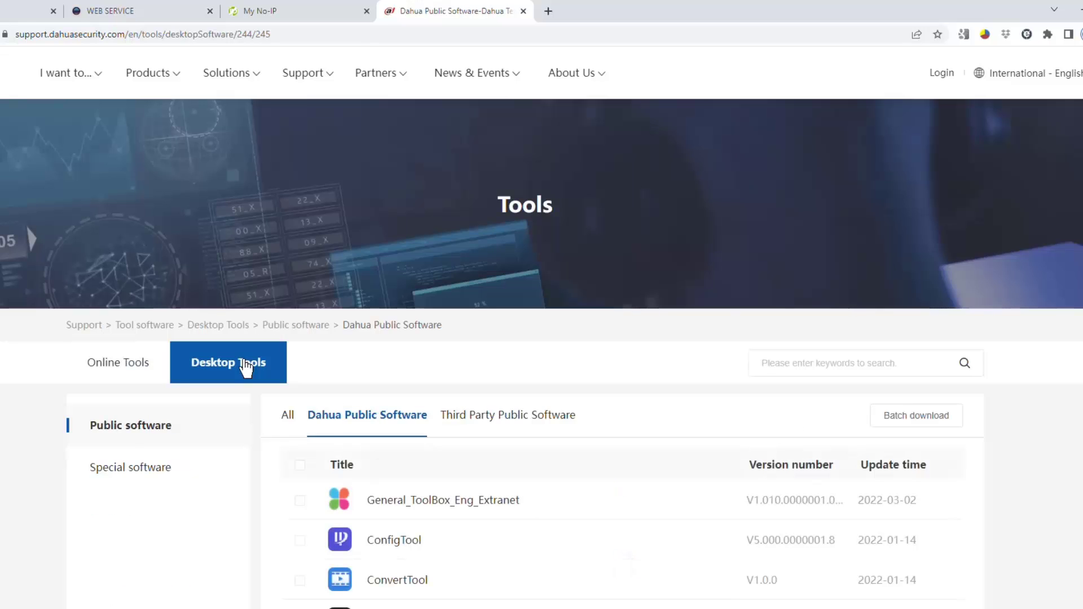
{"action": "left_click", "coordinate": [300, 541]}
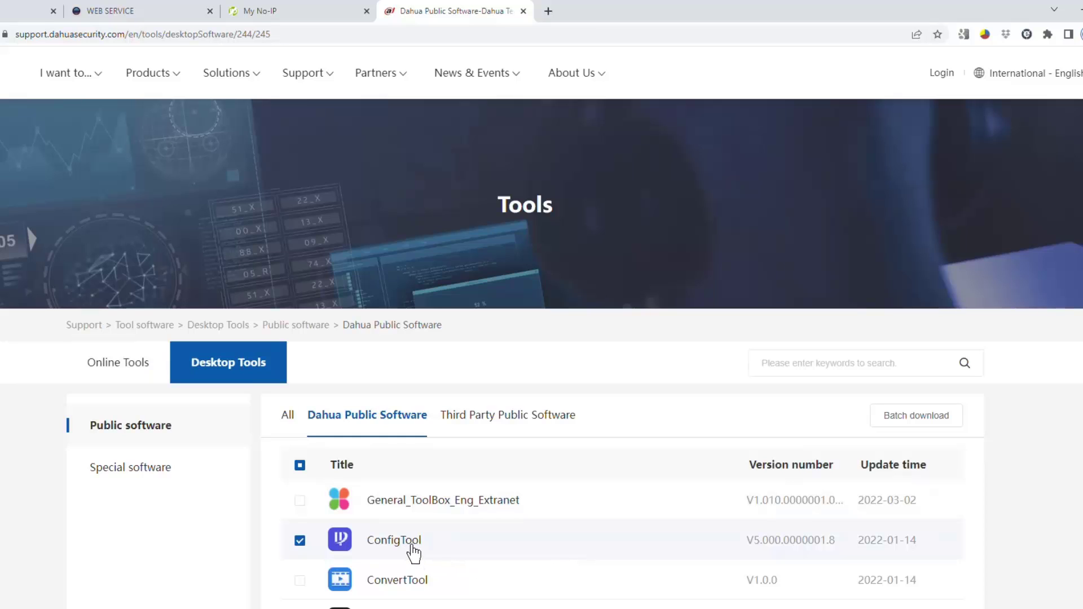
{"action": "left_click", "coordinate": [415, 608]}
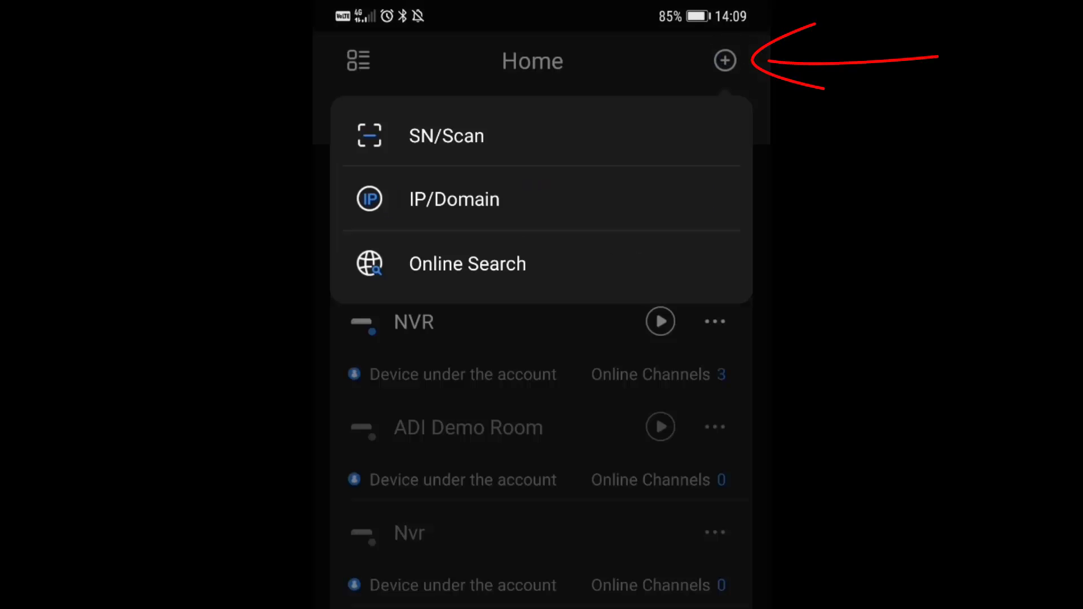
Step: Begin adding a DVR/XVR in IP/Domain mode with address myxvr.dvrcam.info
{"action": "left_click", "coordinate": [609, 193]}
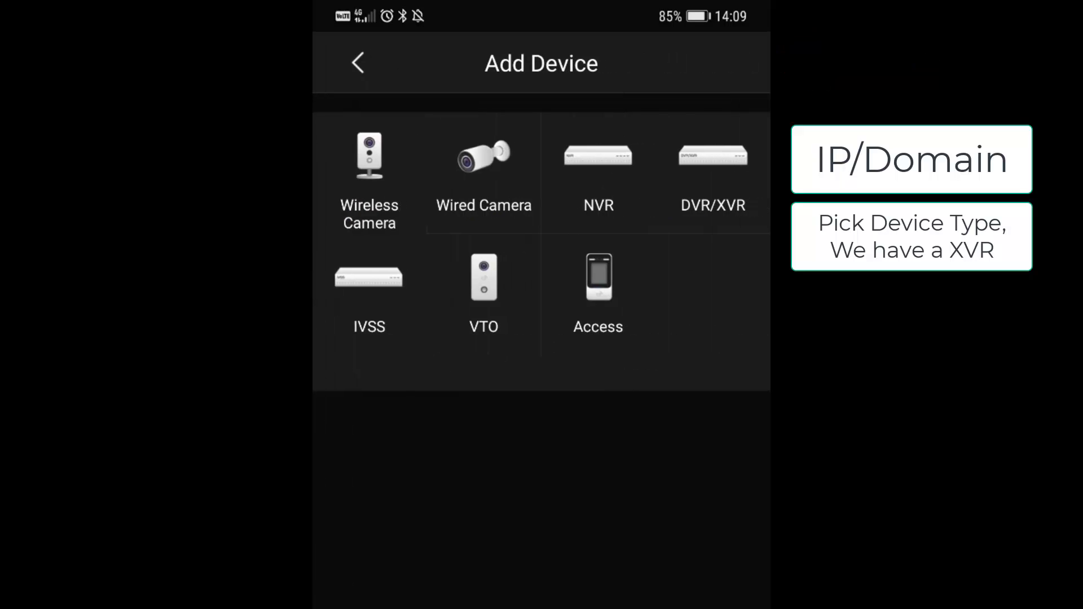
{"action": "left_click", "coordinate": [717, 170]}
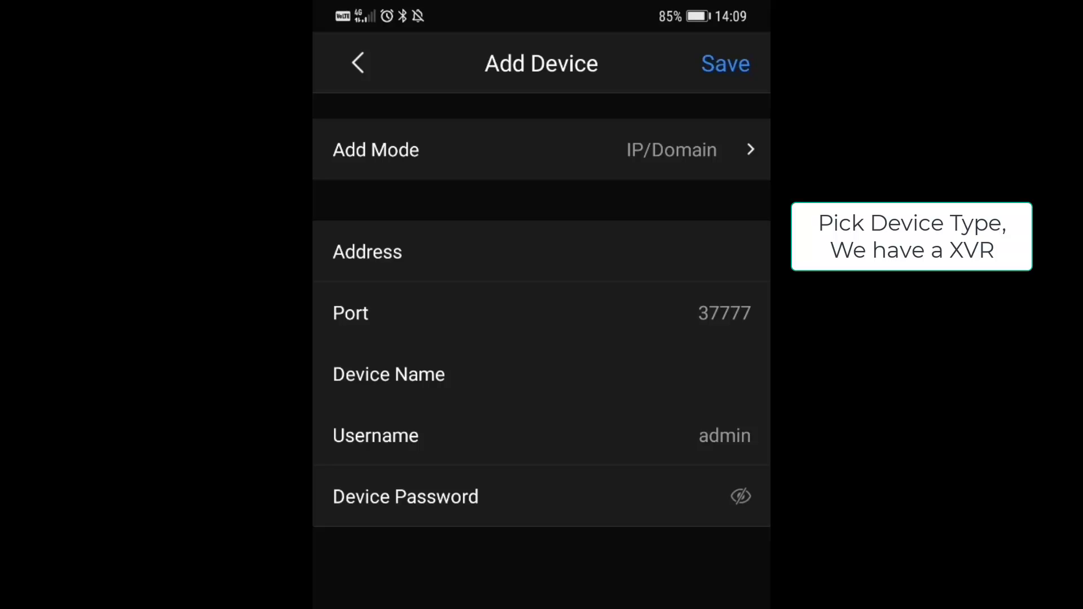
{"action": "left_click", "coordinate": [726, 146]}
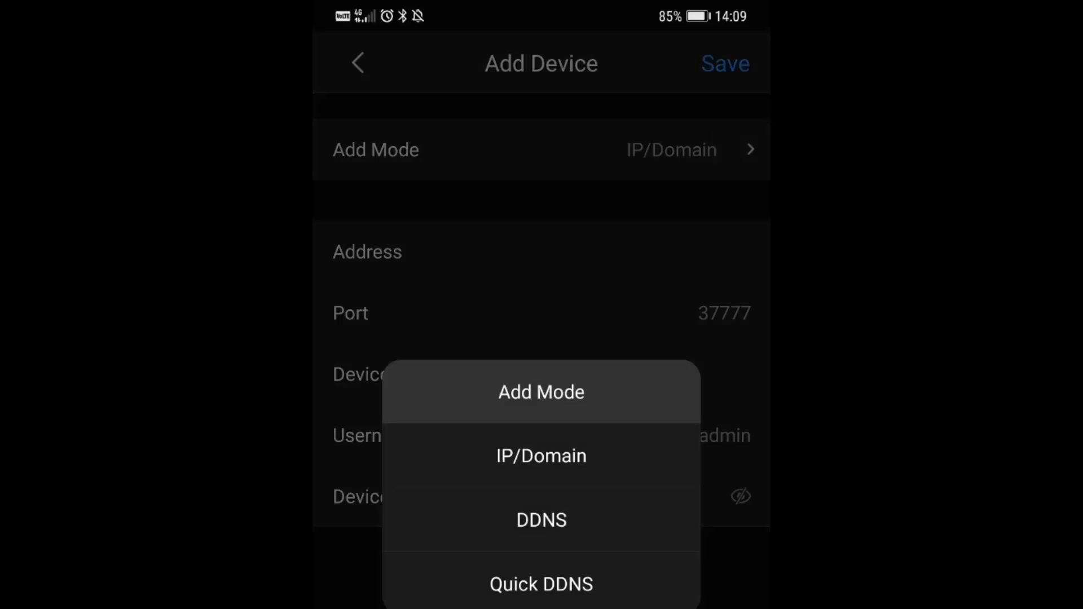
{"action": "left_click", "coordinate": [542, 456]}
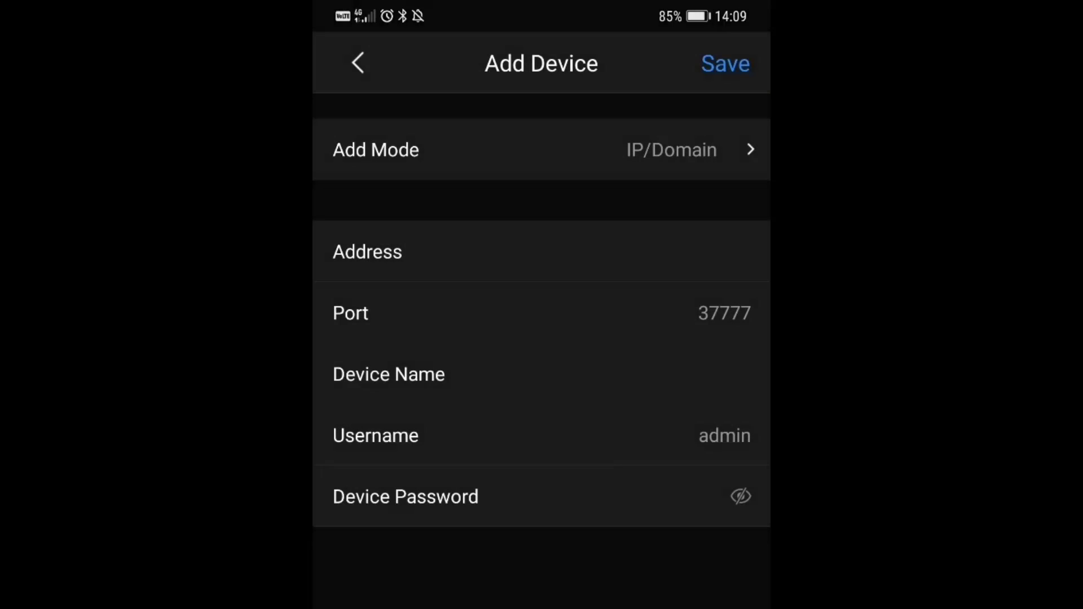
{"action": "left_click", "coordinate": [652, 254]}
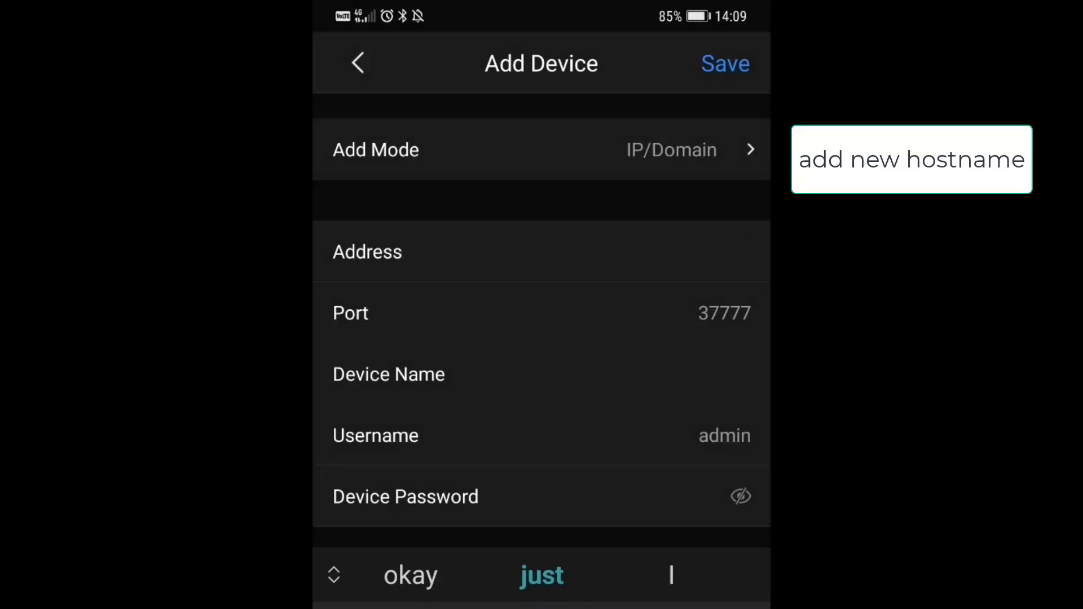
{"action": "type", "text": "my"}
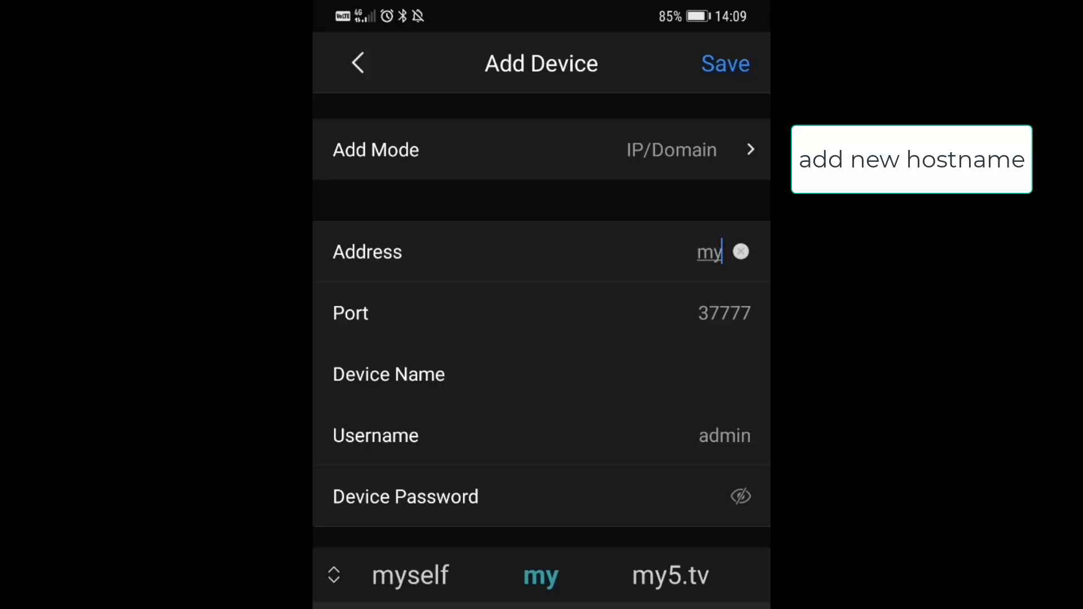
{"action": "type", "text": "xv"}
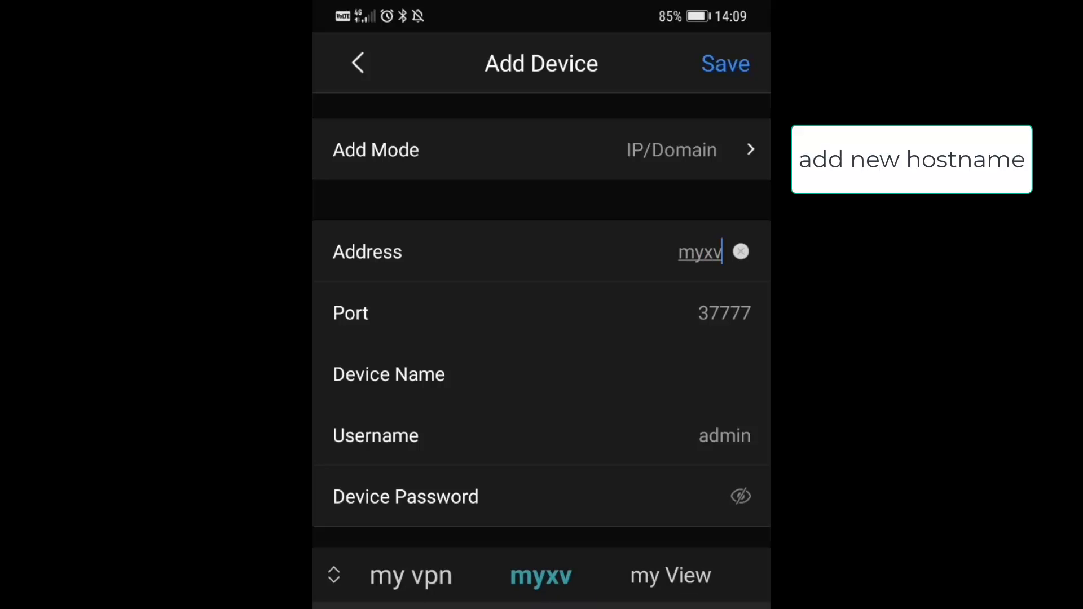
{"action": "type", "text": "r."}
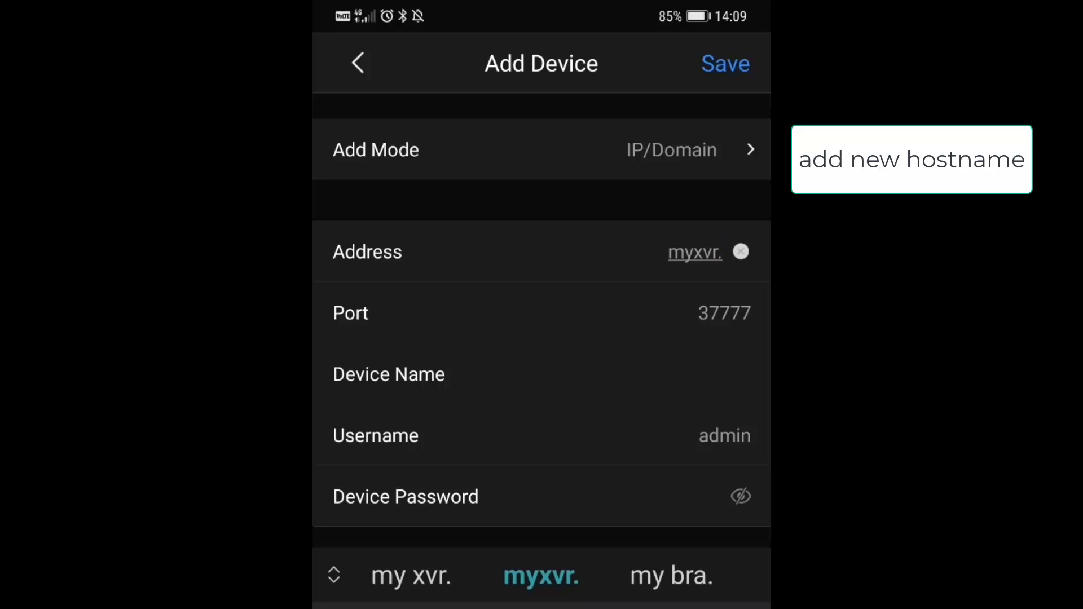
{"action": "type", "text": "dvr"}
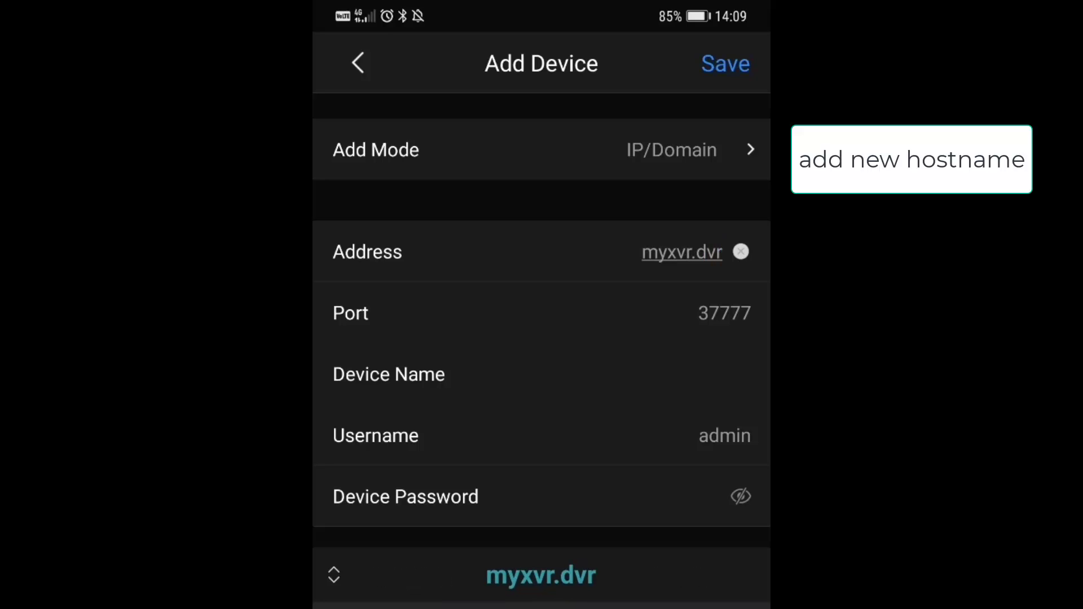
{"action": "type", "text": "ca"}
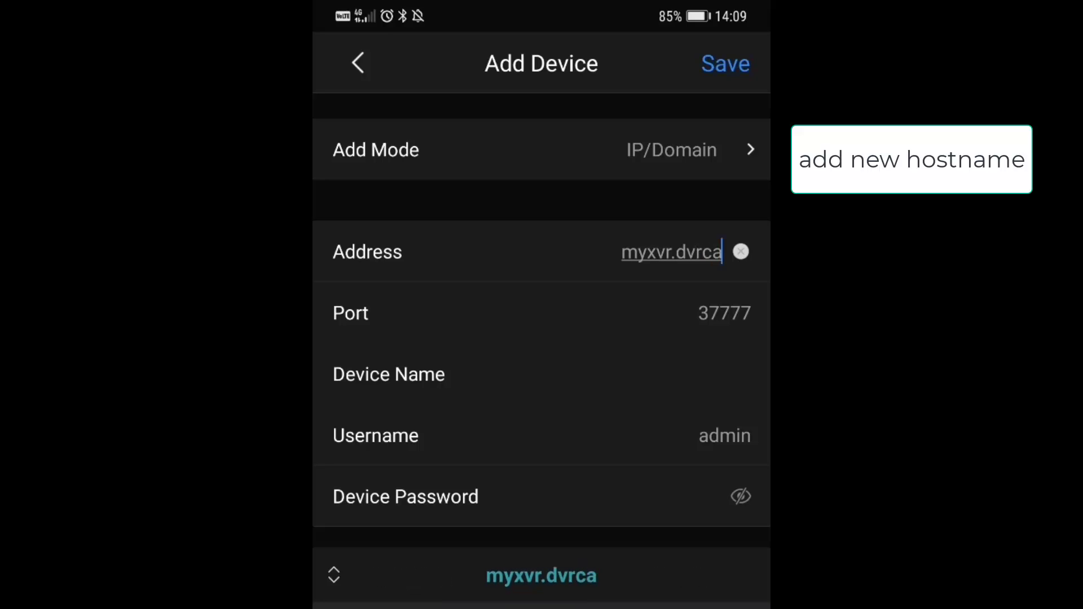
{"action": "type", "text": "m.info"}
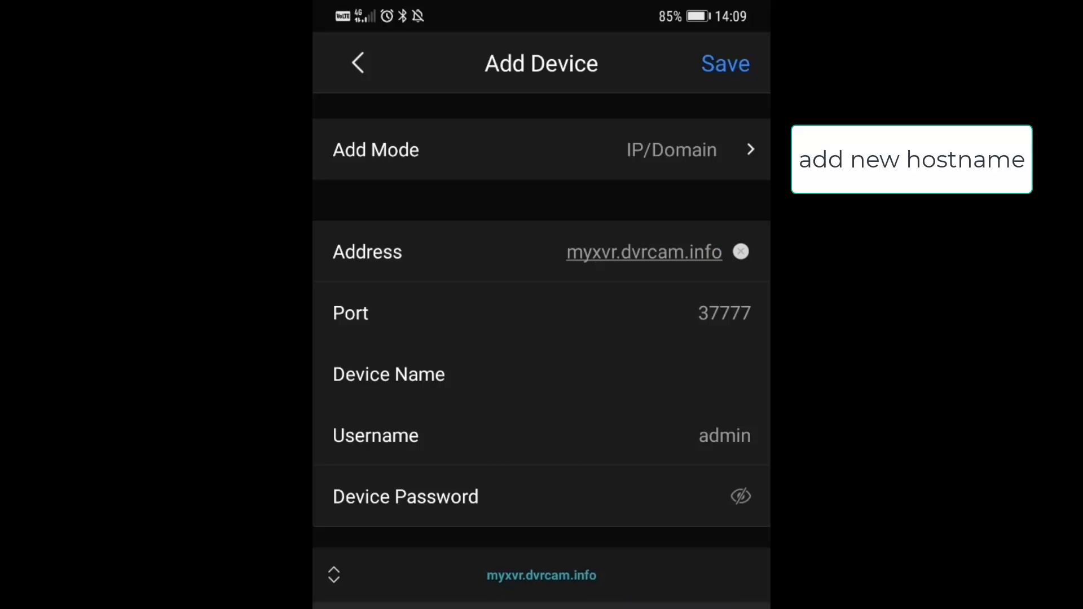
Step: Name the device myxvr, enter the recorder's password, and save it
{"action": "left_click", "coordinate": [665, 374]}
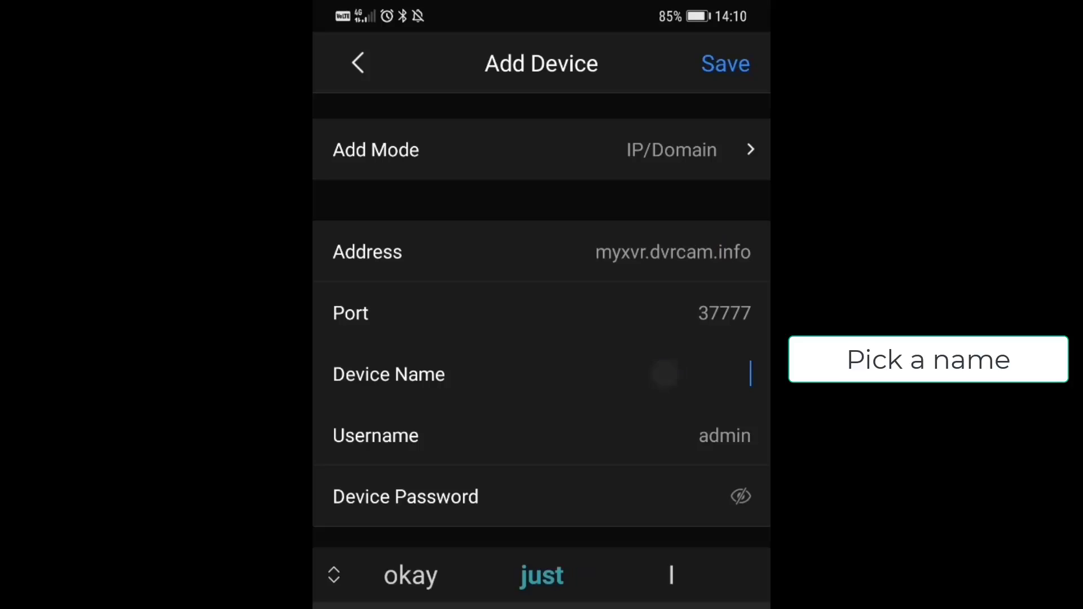
{"action": "type", "text": "my"}
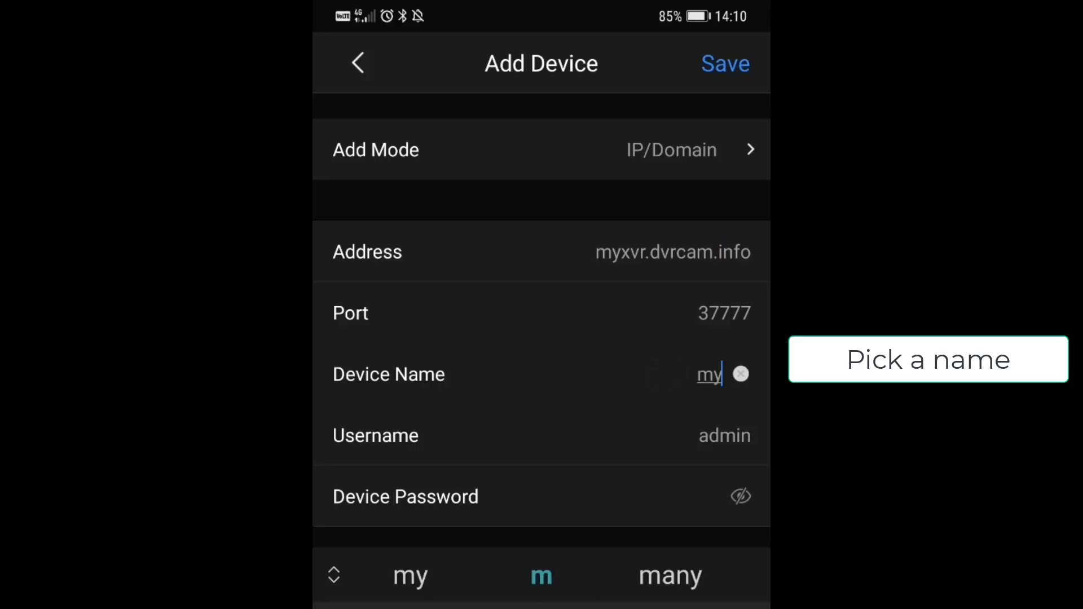
{"action": "type", "text": "xvr"}
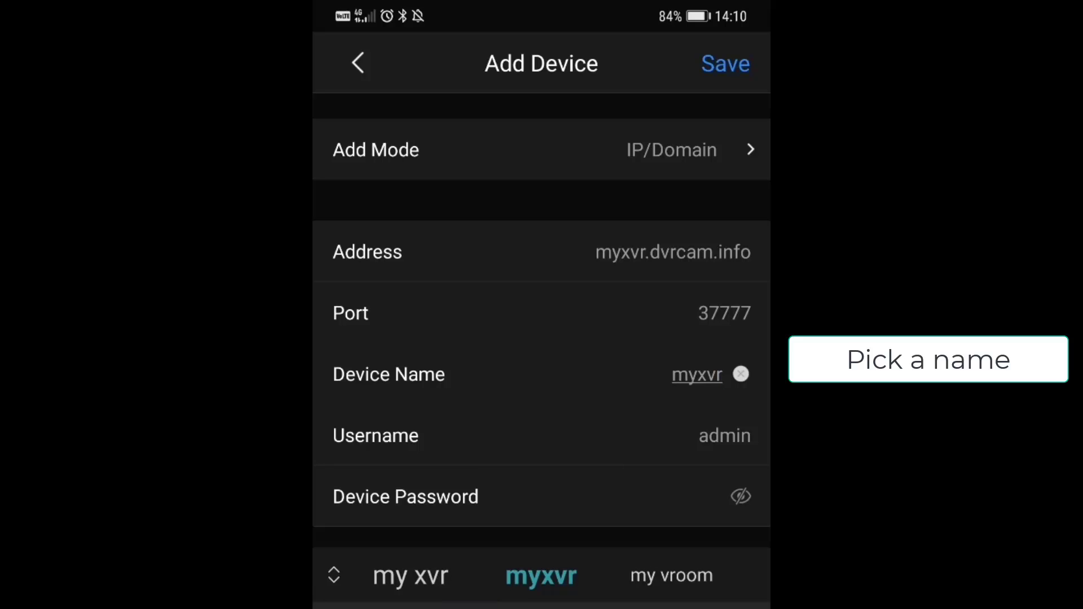
{"action": "left_click", "coordinate": [644, 495]}
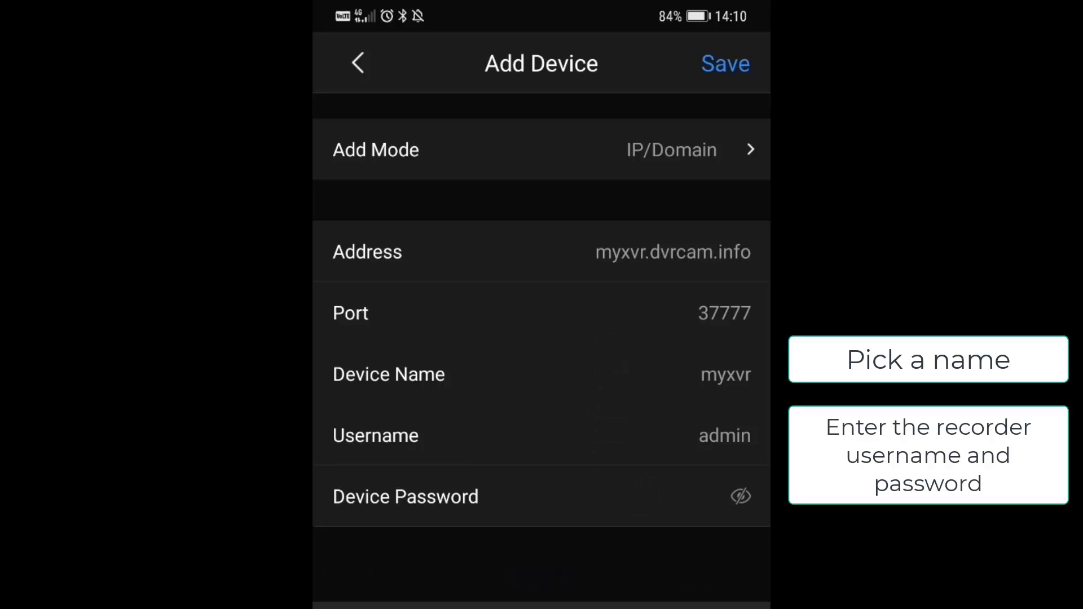
{"action": "type", "text": "••••••••"}
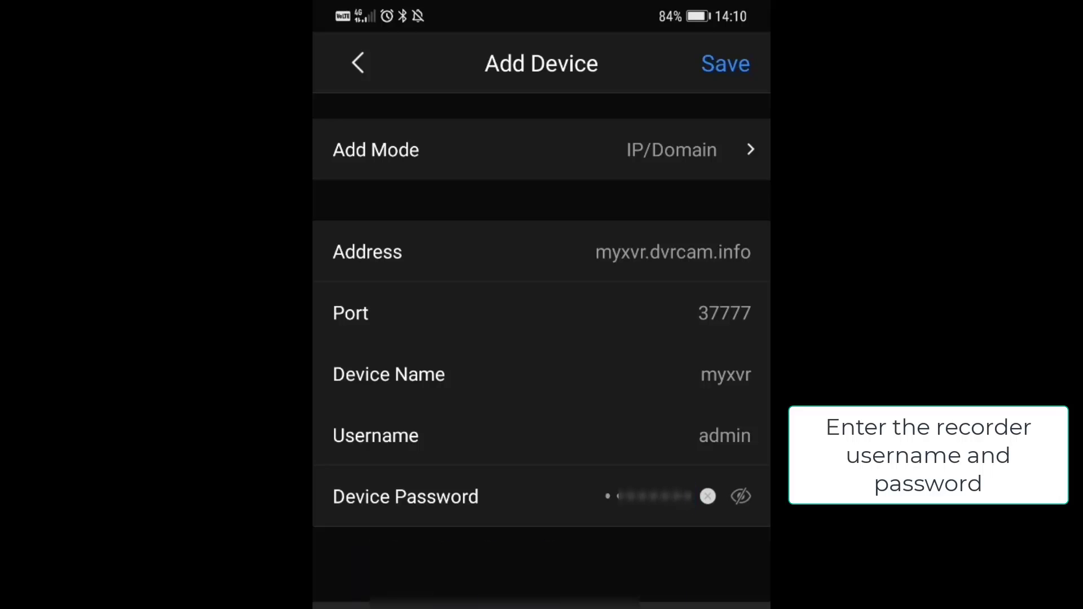
{"action": "left_click", "coordinate": [742, 57]}
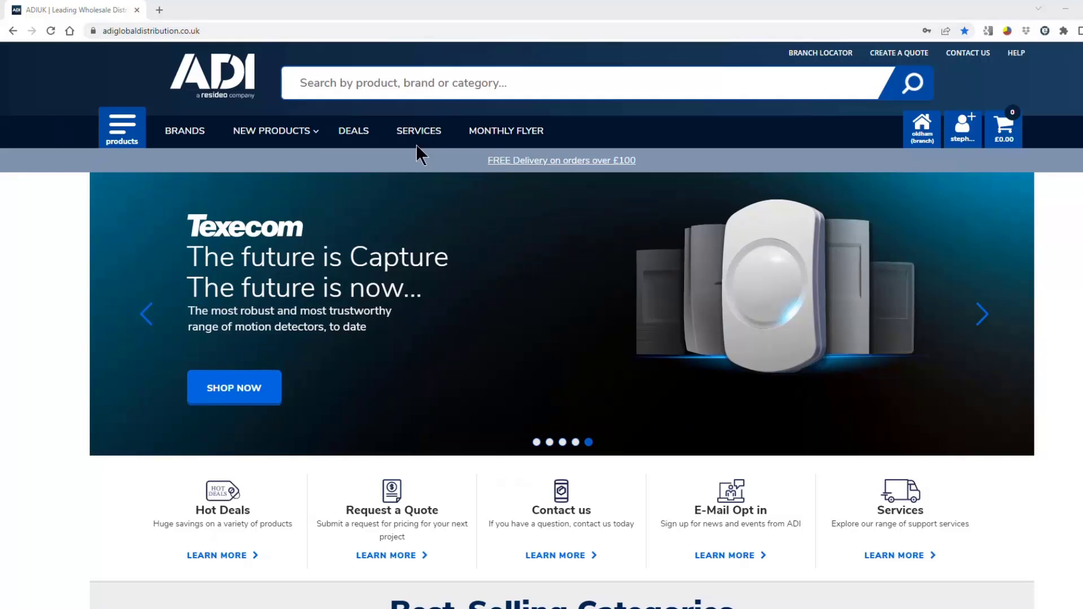
Step: Open ADI's Training service page from Services and view its standard course list, including IP video and Milestone training
{"action": "left_click", "coordinate": [430, 137]}
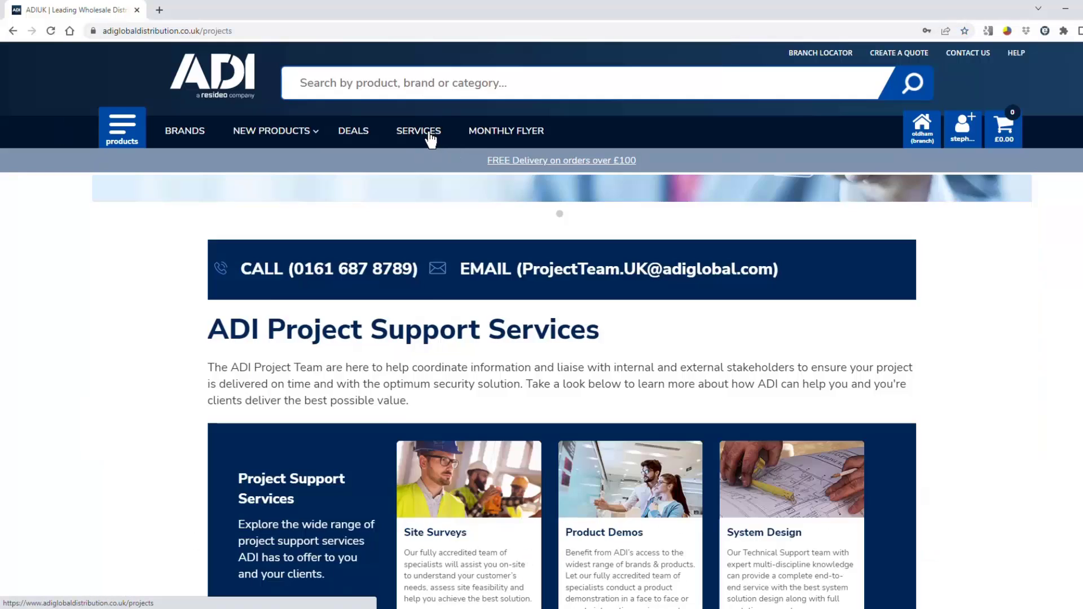
{"action": "scroll", "coordinate": [154, 457], "scroll_direction": "down", "scroll_amount": 5}
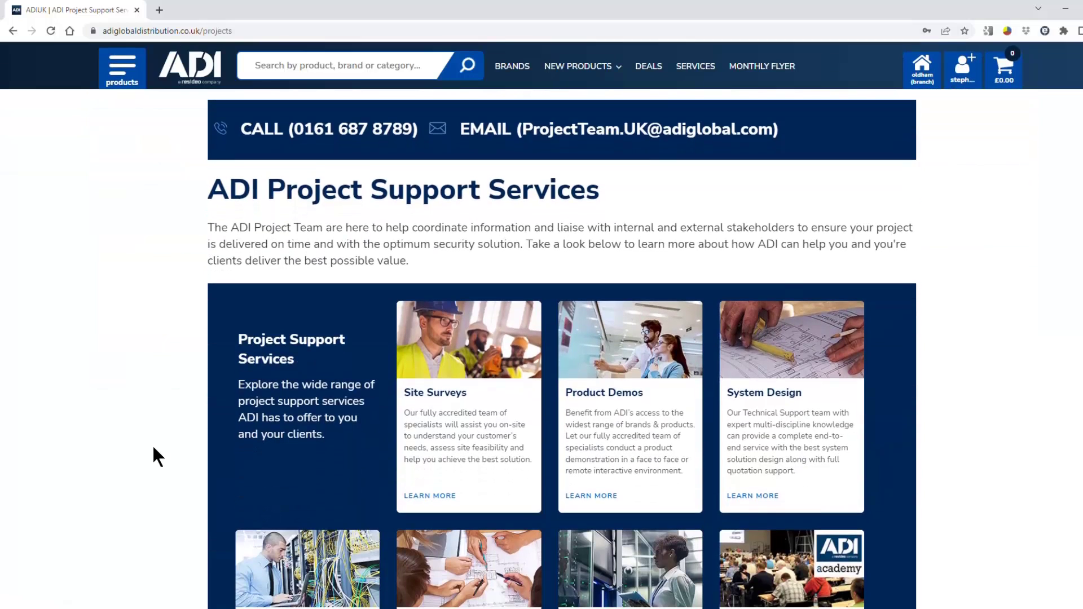
{"action": "scroll", "coordinate": [154, 448], "scroll_direction": "down", "scroll_amount": 3}
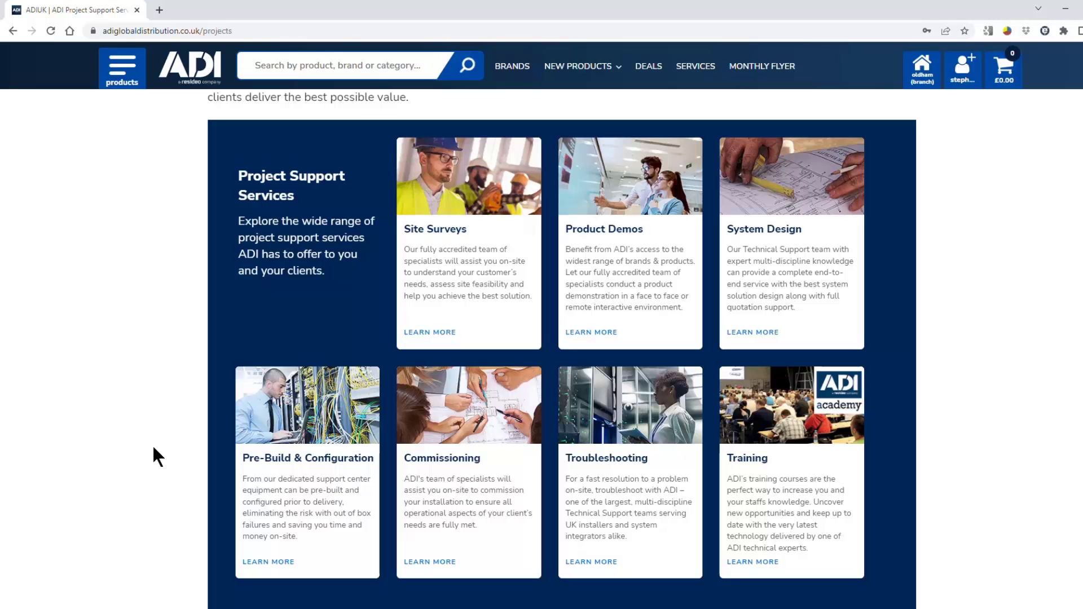
{"action": "left_click", "coordinate": [756, 458]}
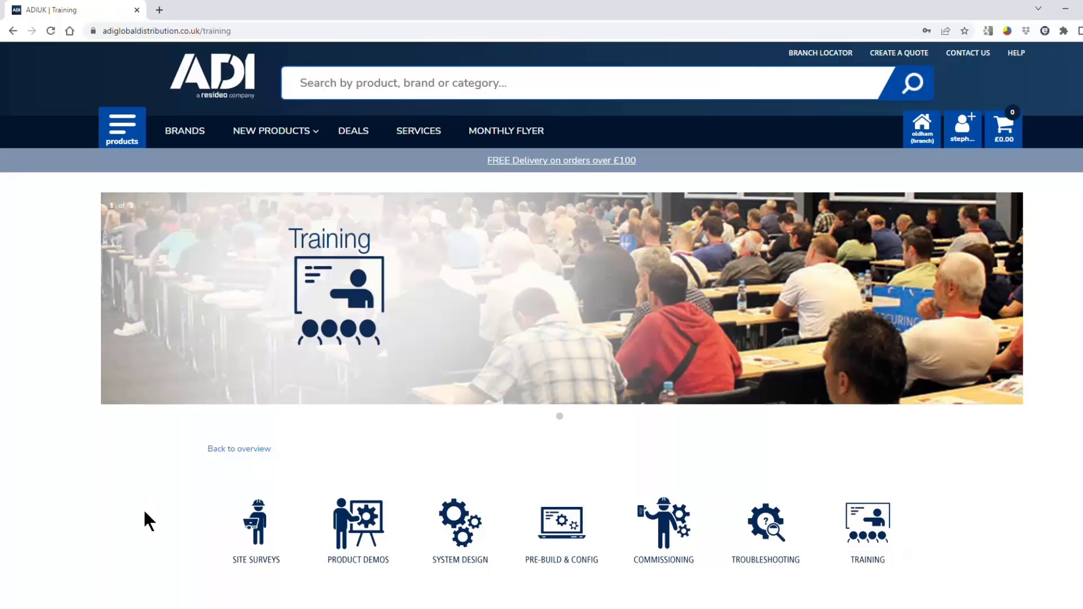
{"action": "scroll", "coordinate": [145, 531], "scroll_direction": "down", "scroll_amount": 6}
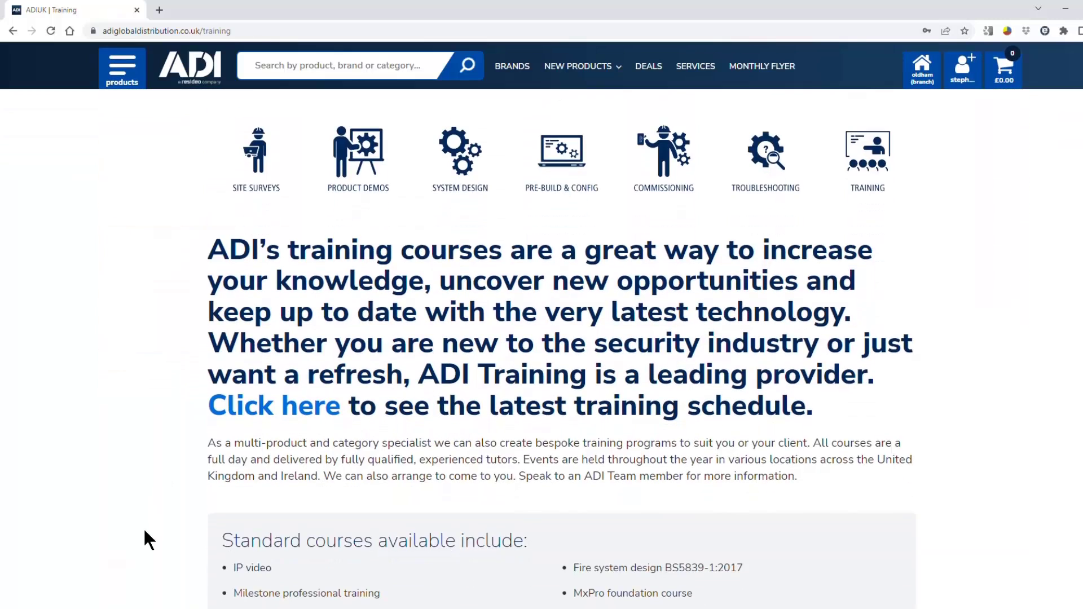
{"action": "scroll", "coordinate": [430, 458], "scroll_direction": "down", "scroll_amount": 3}
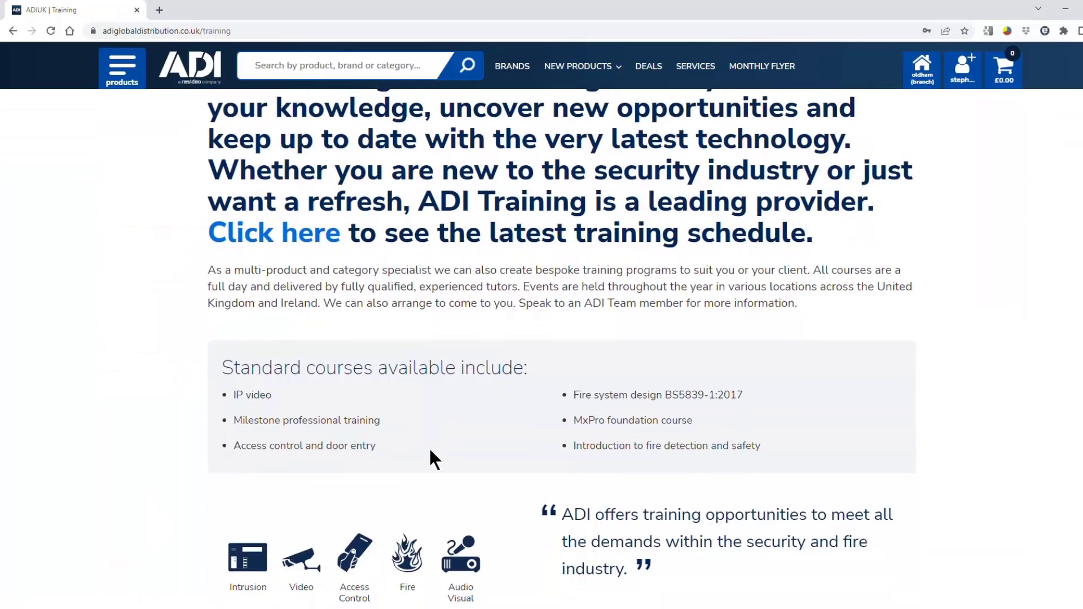